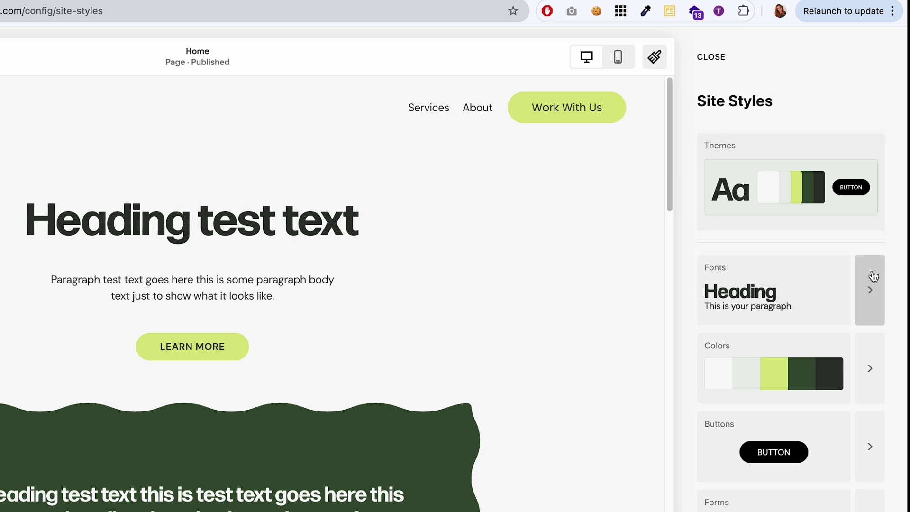
Open the Fonts card in Site Styles to show the heading and paragraph fonts.
left_click(876, 296)
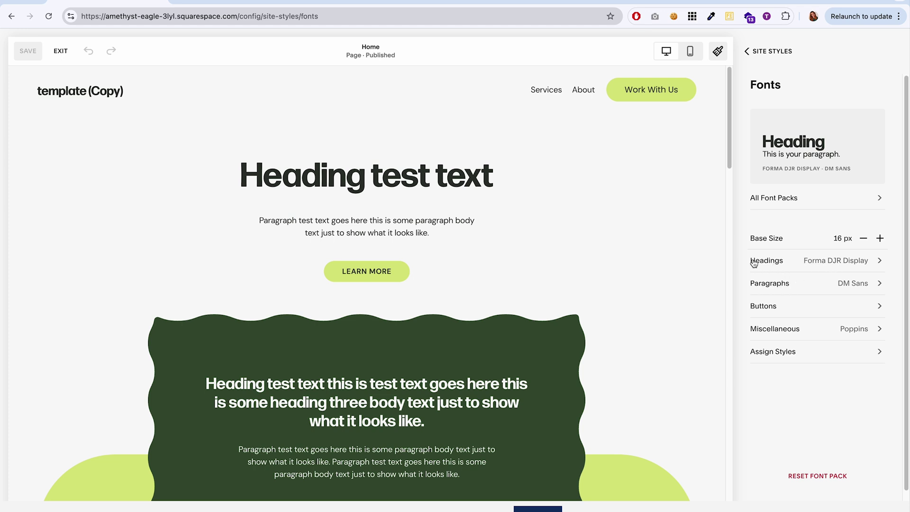
Scroll the Fonts panel to review Forma DJR Display headings and DM Sans paragraphs.
scroll(381, 294, "down", 2)
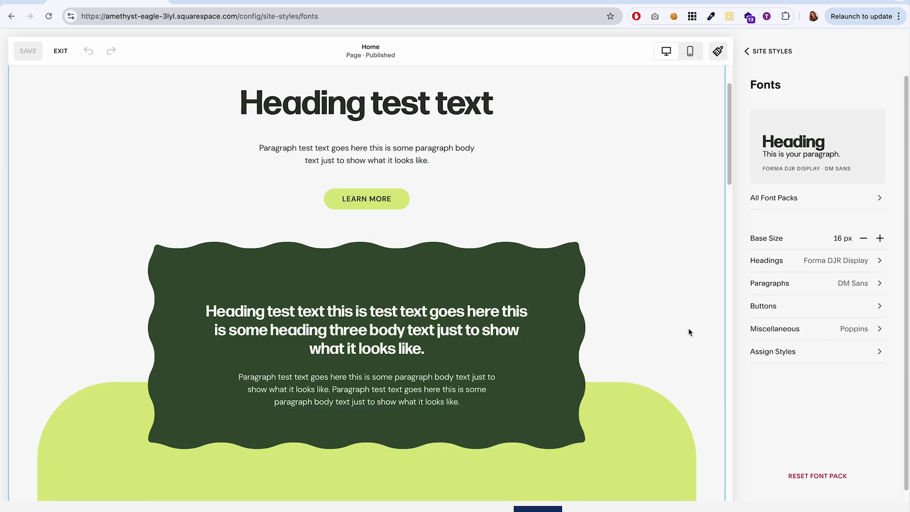
scroll(688, 328, "up", 2)
Open the Headings font dropdown and scroll through the available fonts.
left_click(809, 260)
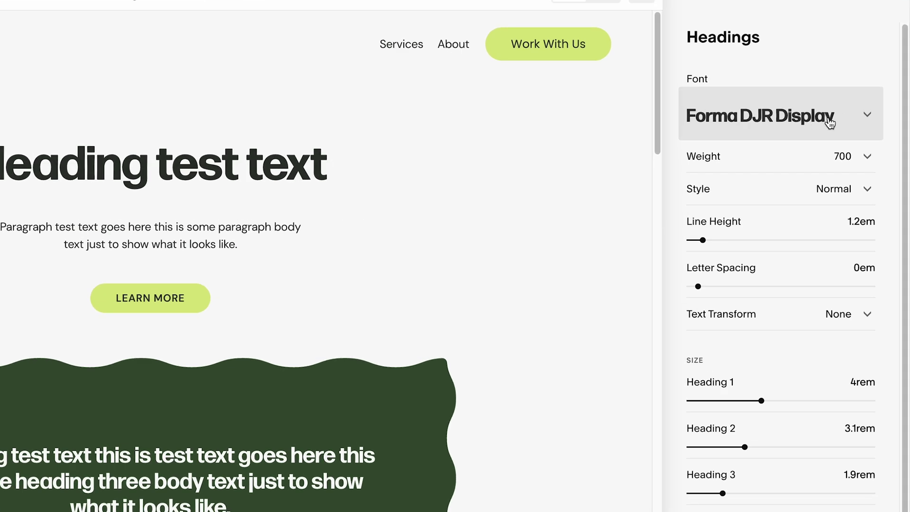
left_click(829, 123)
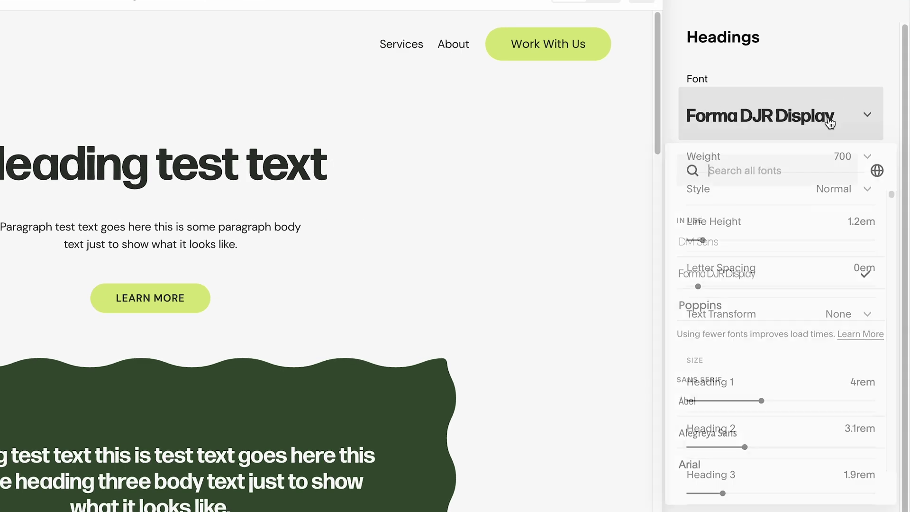
scroll(779, 340, "down", 5)
scroll(779, 340, "down", 15)
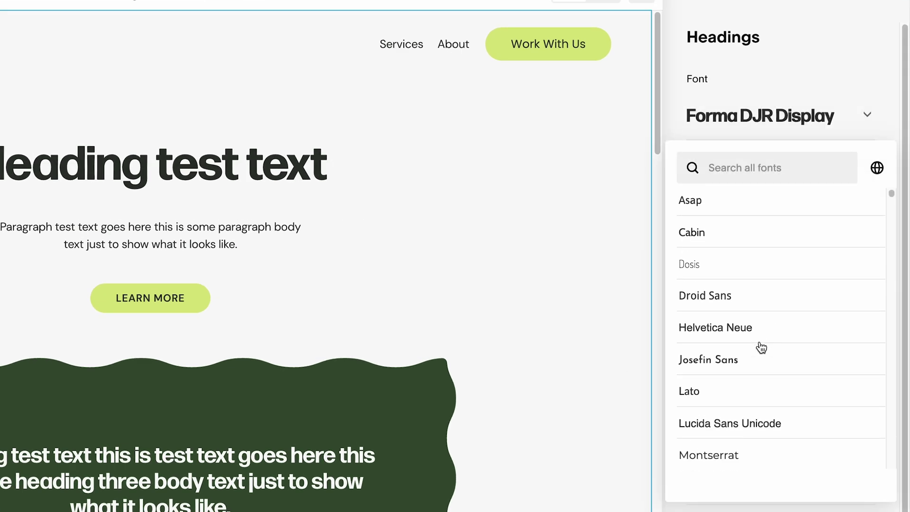
scroll(742, 337, "down", 10)
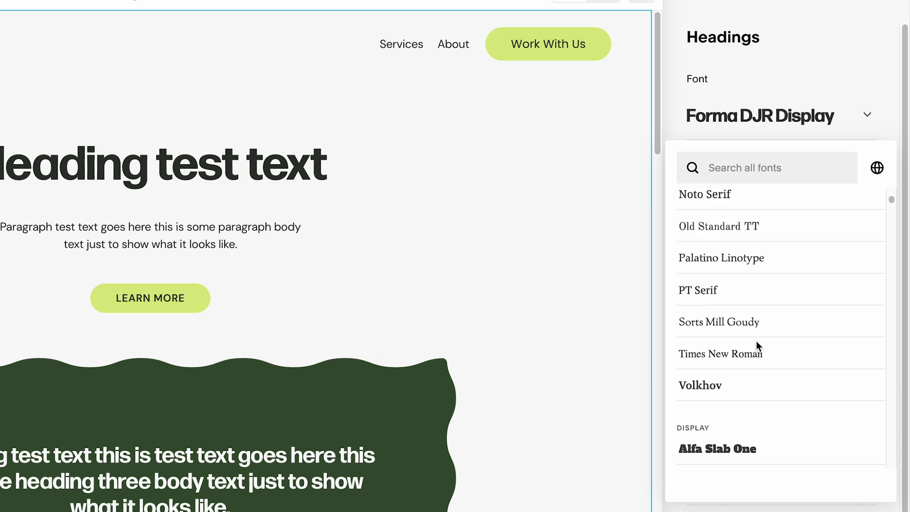
scroll(773, 326, "down", 10)
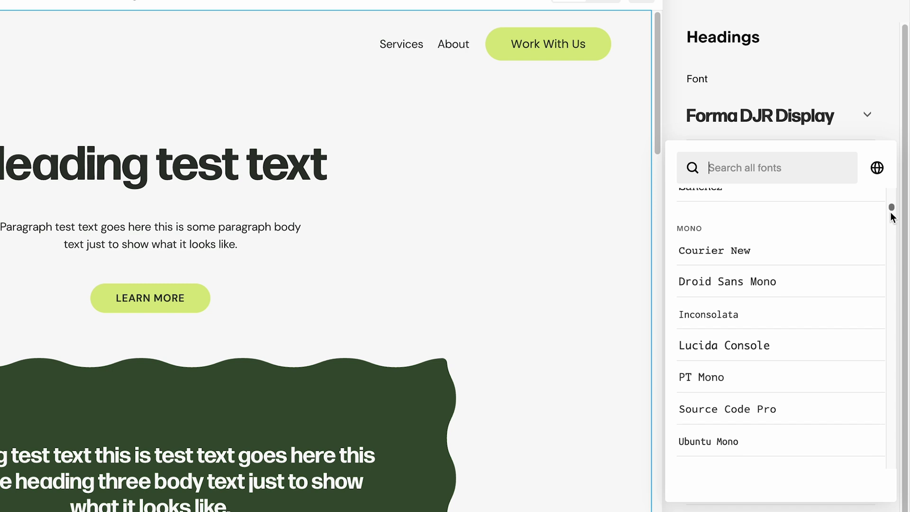
scroll(826, 300, "down", 6)
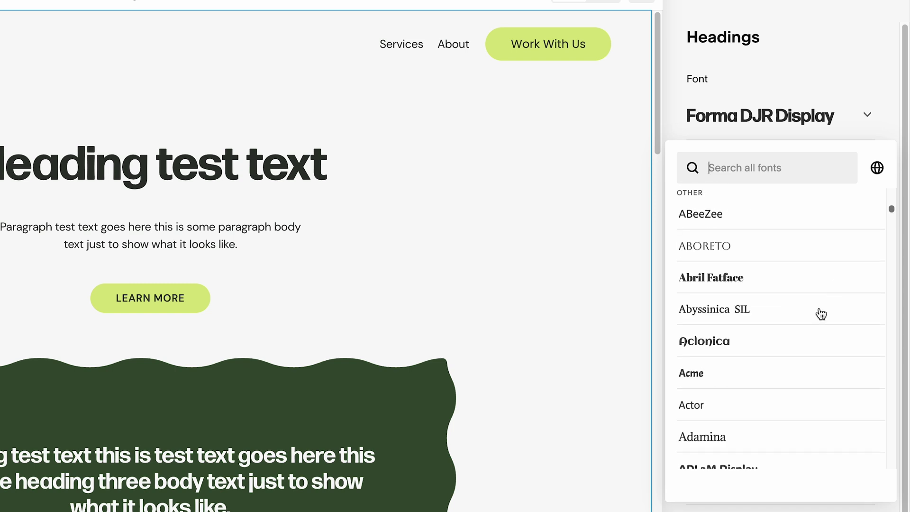
scroll(815, 331, "down", 15)
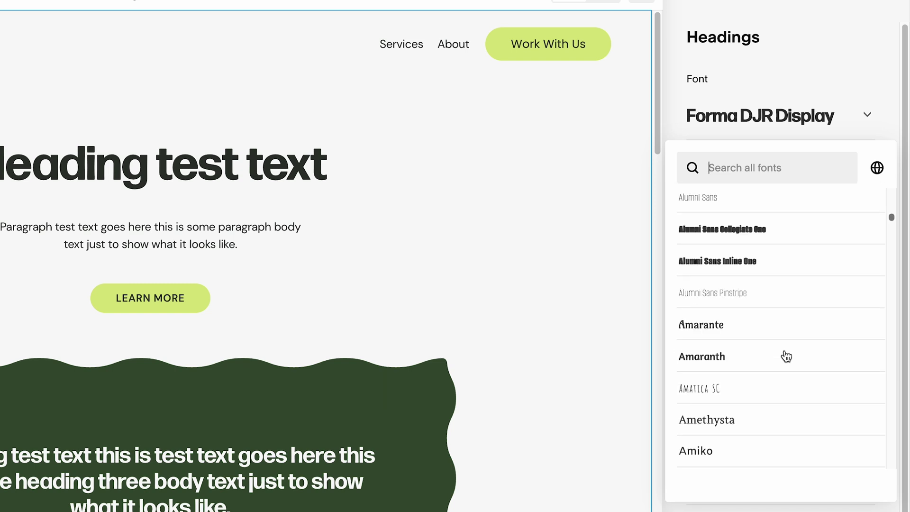
scroll(789, 361, "down", 3)
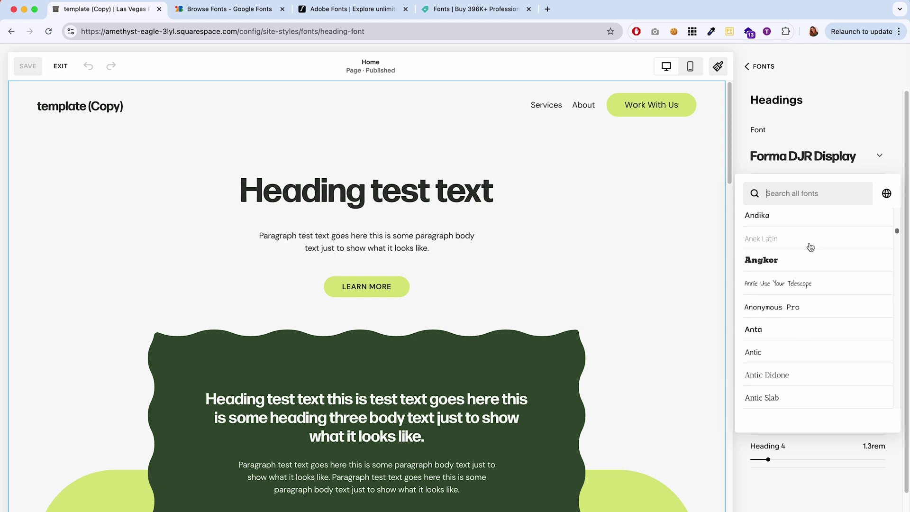
Glance at the Google Fonts and Adobe Fonts tabs, then return to the Squarespace editor.
left_click(221, 10)
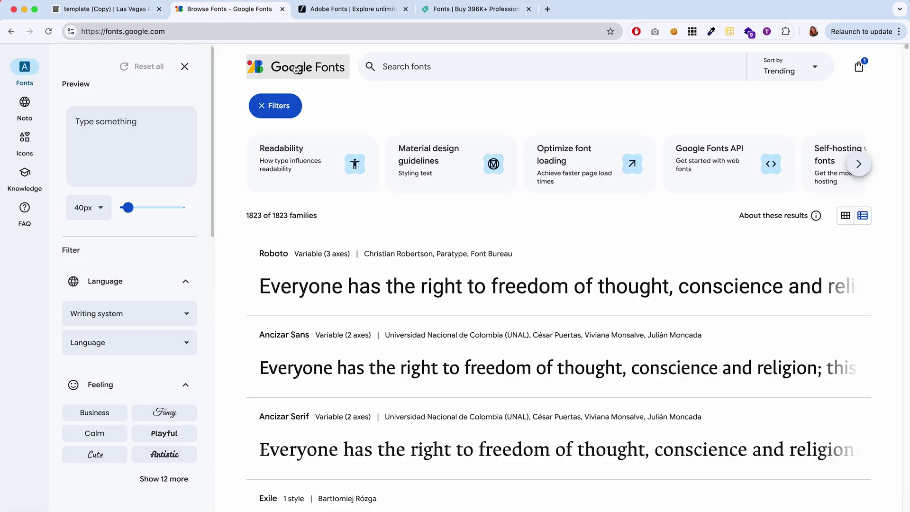
left_click(341, 13)
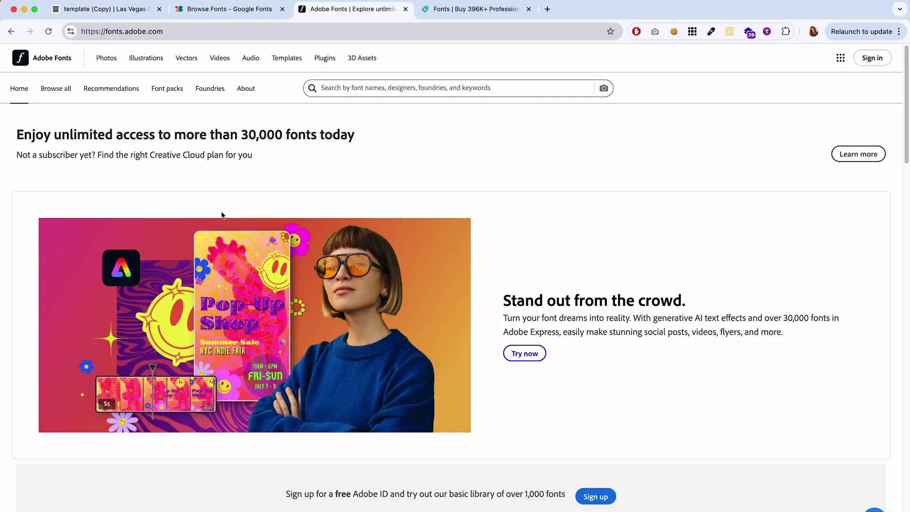
scroll(221, 215, "down", 12)
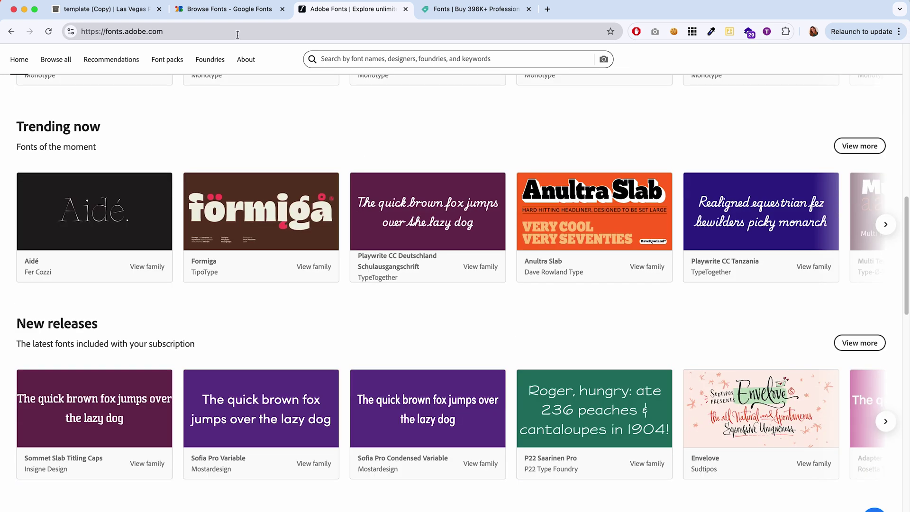
left_click(129, 15)
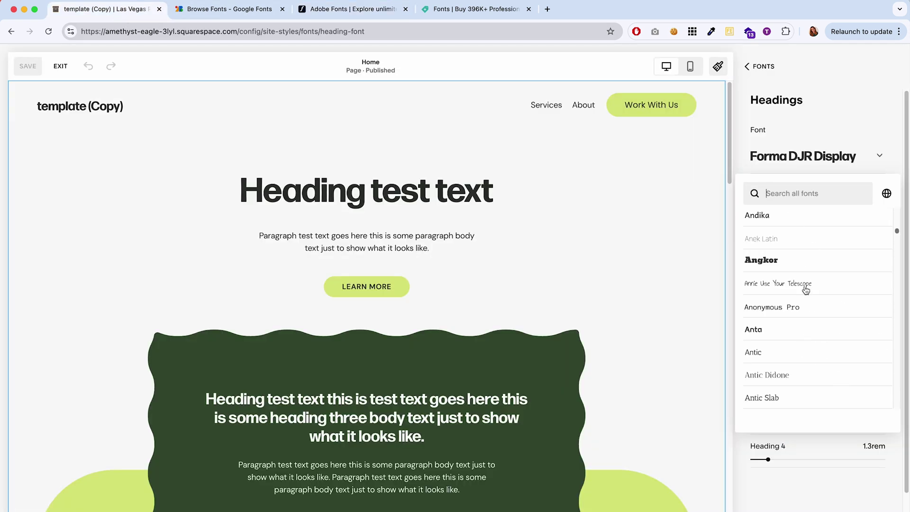
Search the heading font list for 'rubik' and scroll the results.
scroll(806, 290, "down", 4)
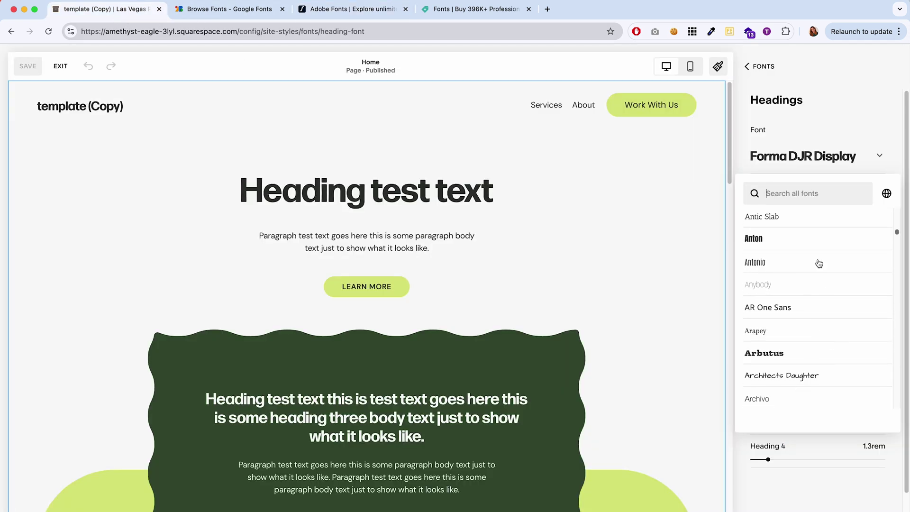
left_click(787, 193)
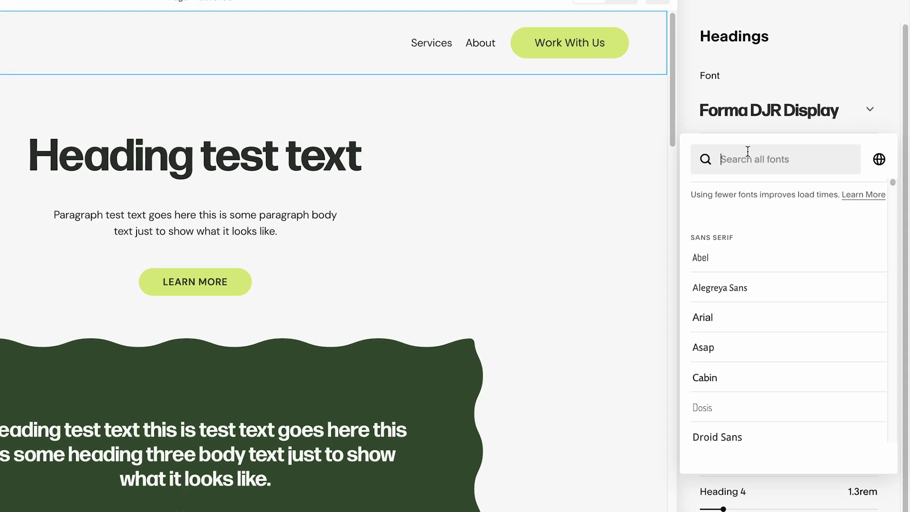
type("rubik")
scroll(747, 325, "down", 6)
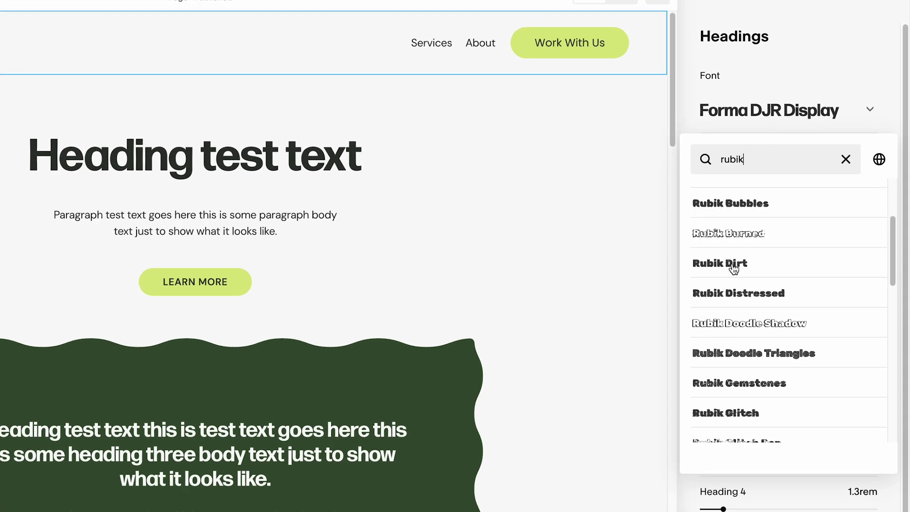
scroll(748, 336, "down", 5)
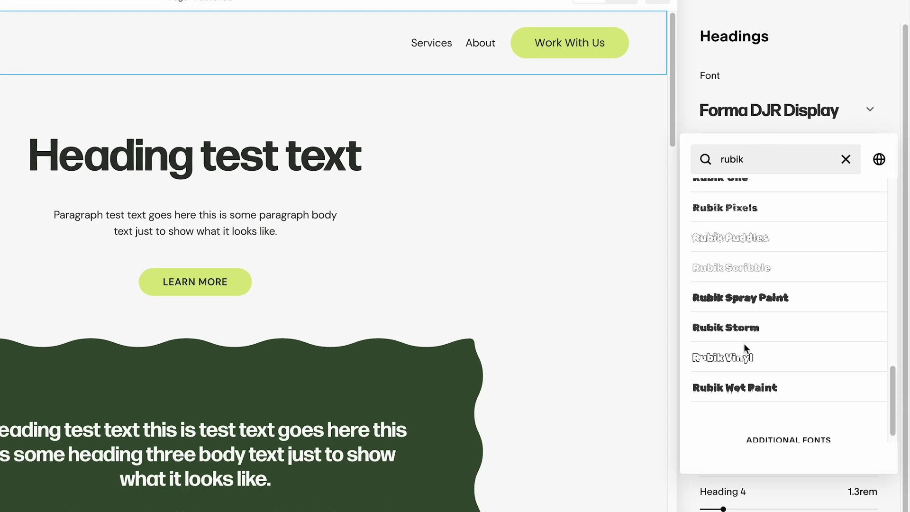
scroll(748, 375, "down", 1)
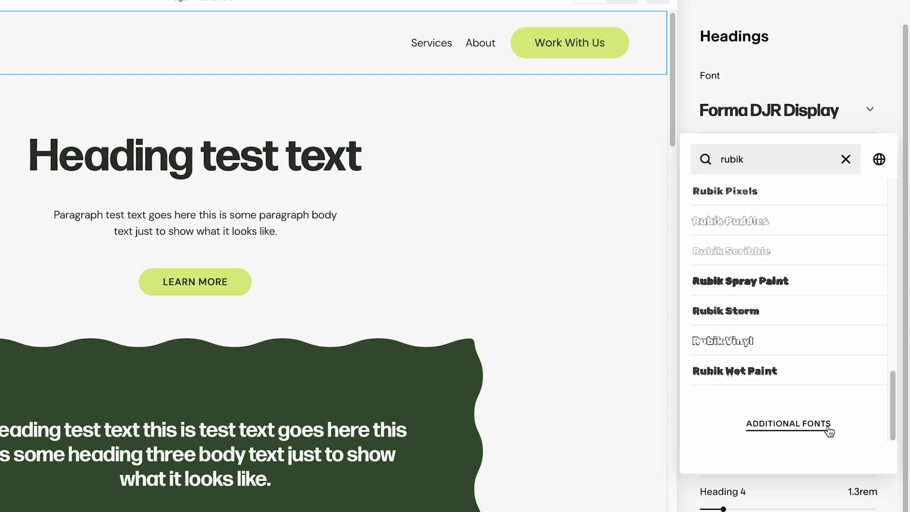
Search for 'ivy', reveal additional Ivy fonts, then clear the search.
double_click(747, 161)
type("ivy")
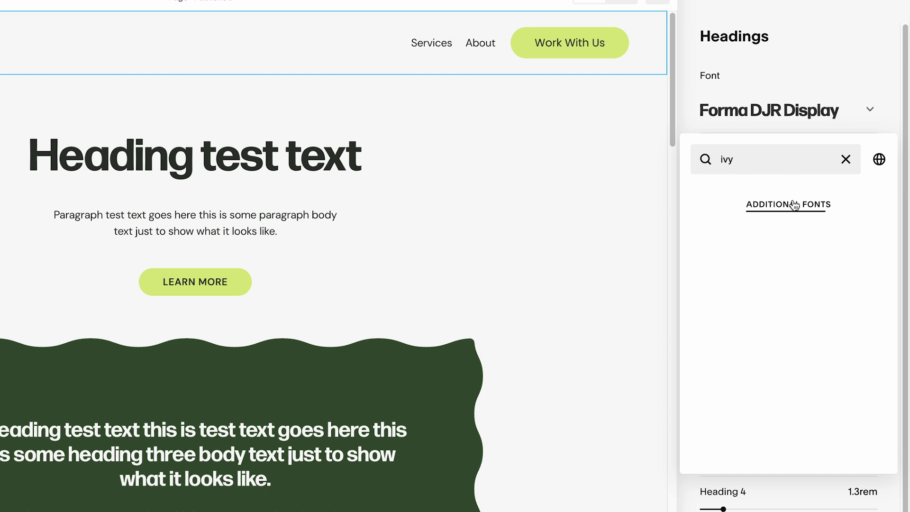
left_click(773, 206)
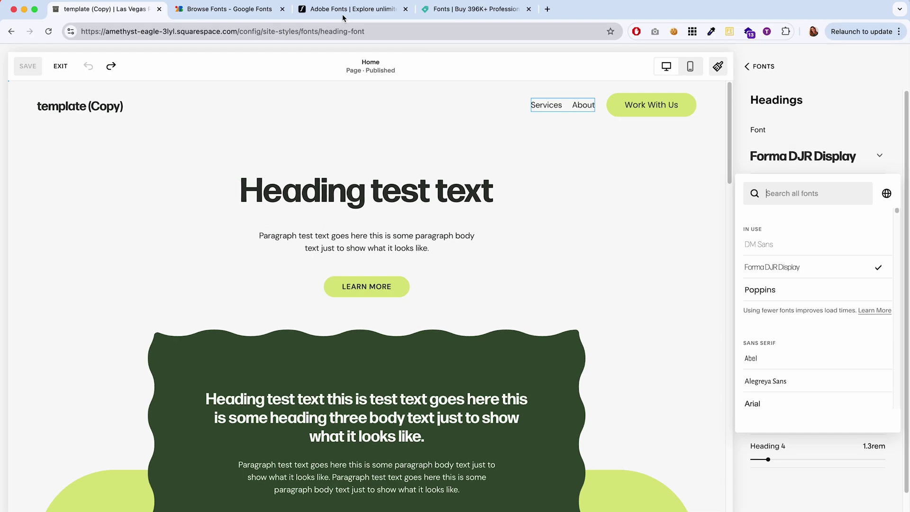
left_click(237, 9)
left_click(353, 9)
left_click(104, 8)
type("ivy")
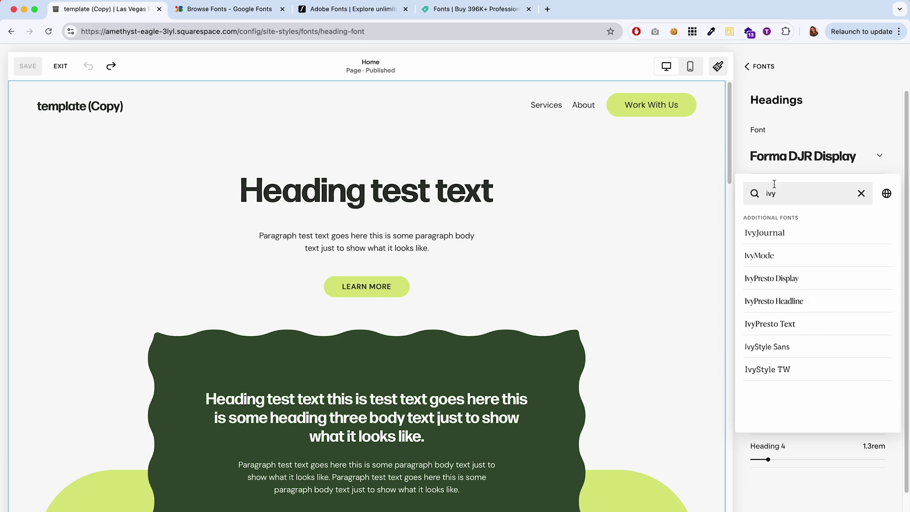
left_click(861, 193)
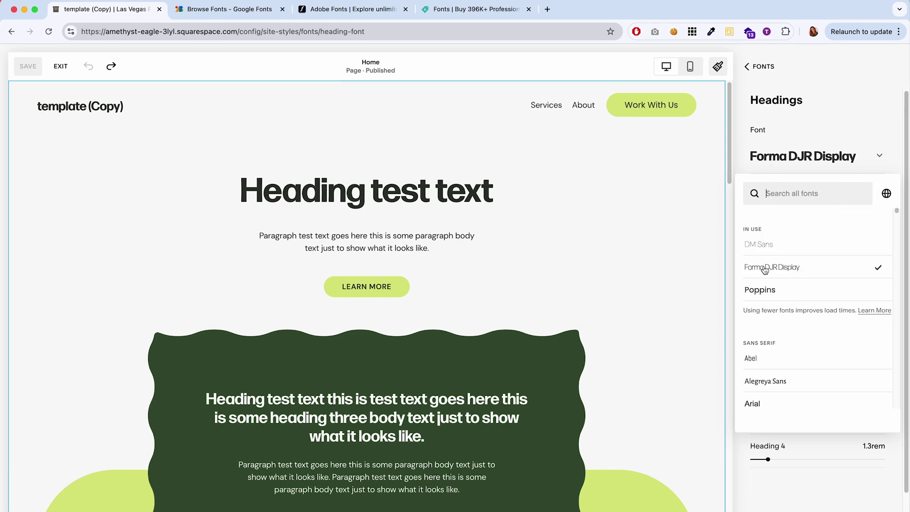
scroll(819, 329, "down", 5)
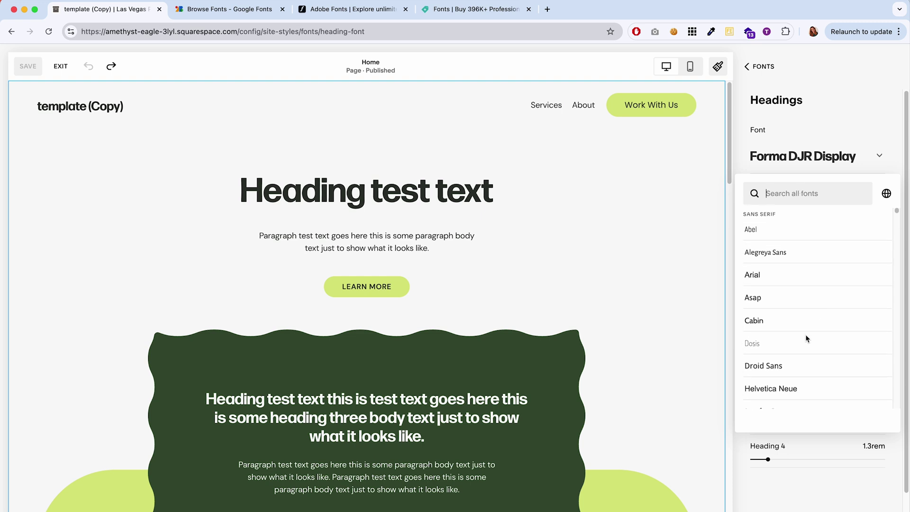
Scroll the Creative Market fonts page to its Display Fonts, such as Gango and Clio.
key("super+4")
scroll(441, 290, "down", 5)
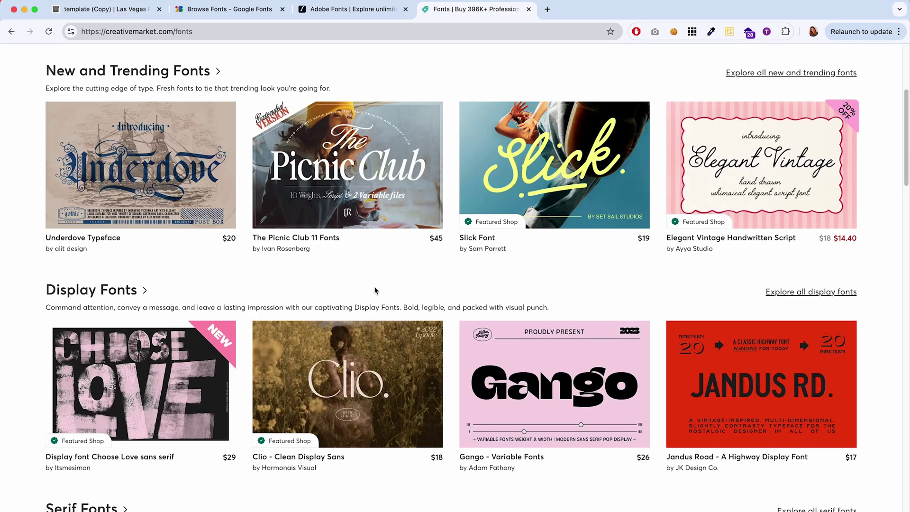
scroll(438, 237, "down", 3)
scroll(481, 51, "up", 8)
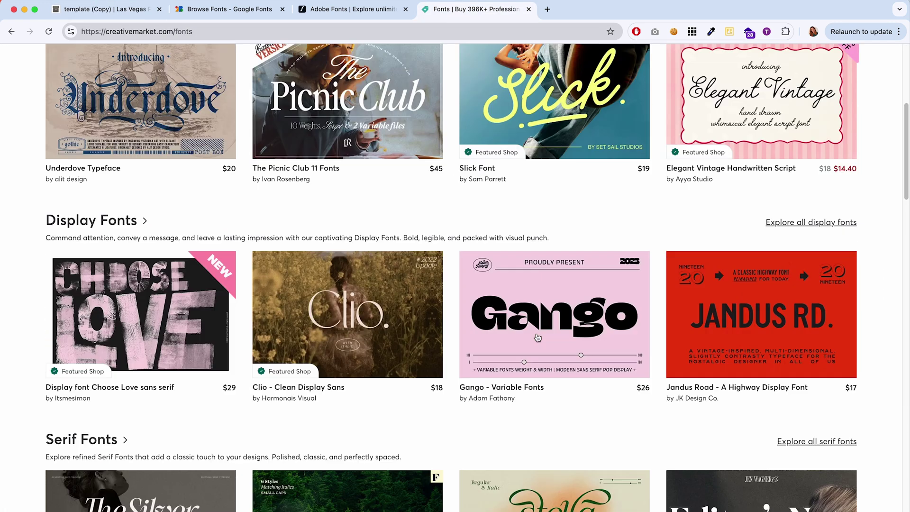
scroll(558, 185, "down", 7)
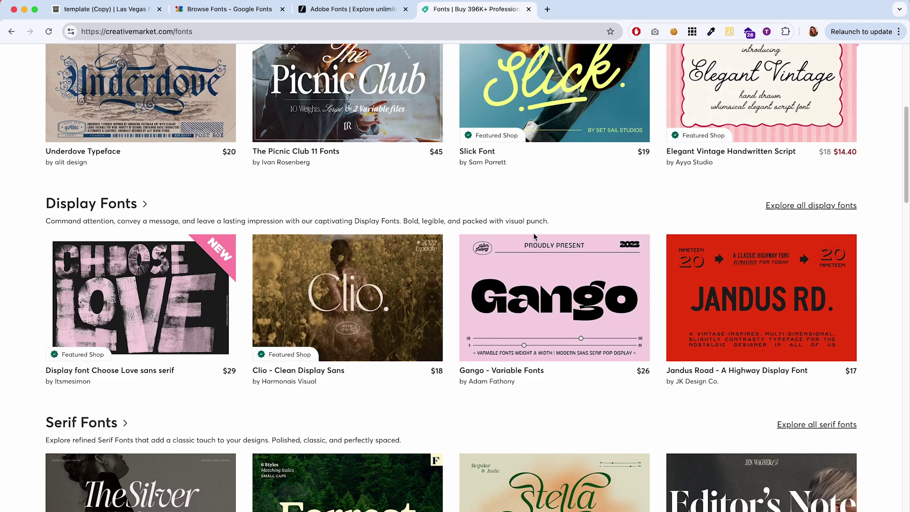
Browse Playful Google Fonts like Butcherman and Jolly Lodger, then return to the Squarespace heading font list.
left_click(208, 8)
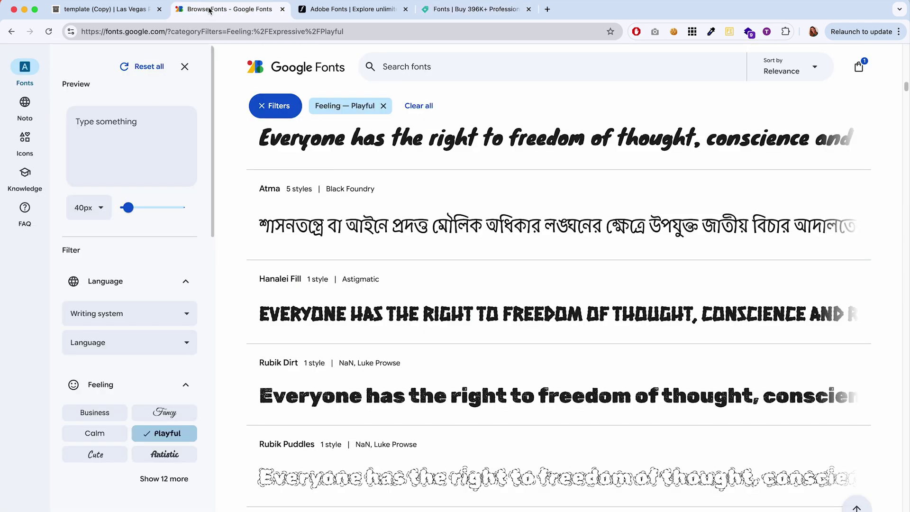
scroll(354, 268, "down", 1)
scroll(354, 268, "down", 8)
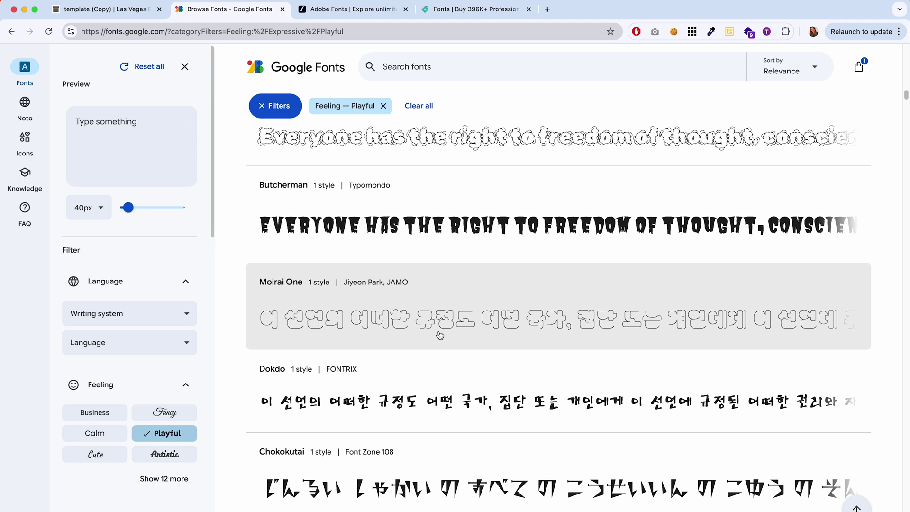
left_click(135, 9)
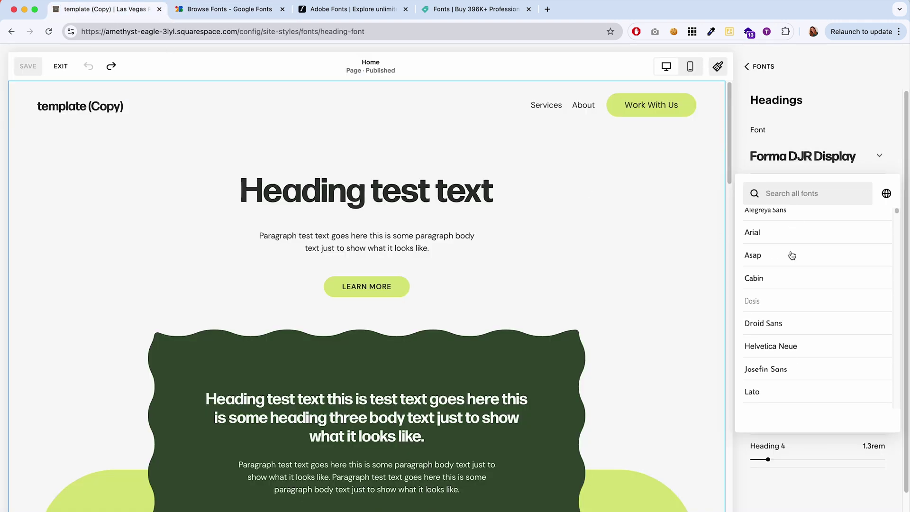
left_click(228, 9)
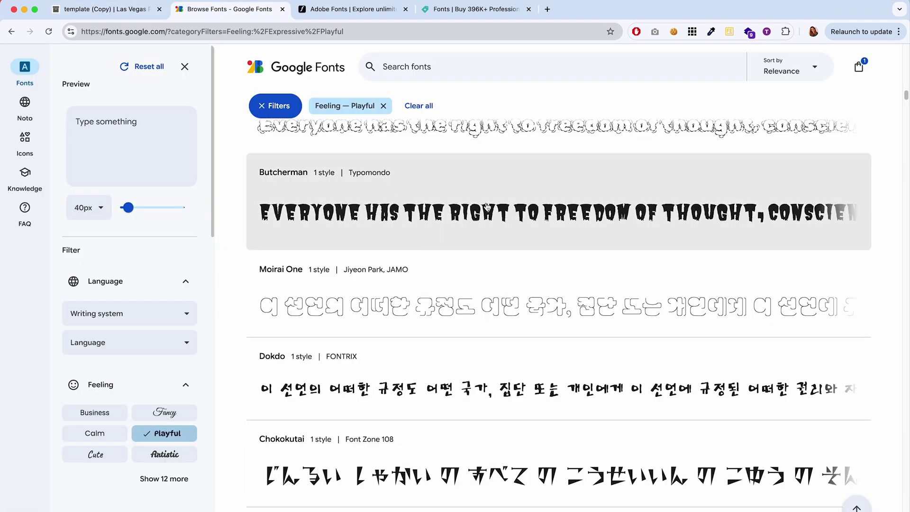
scroll(641, 252, "down", 4)
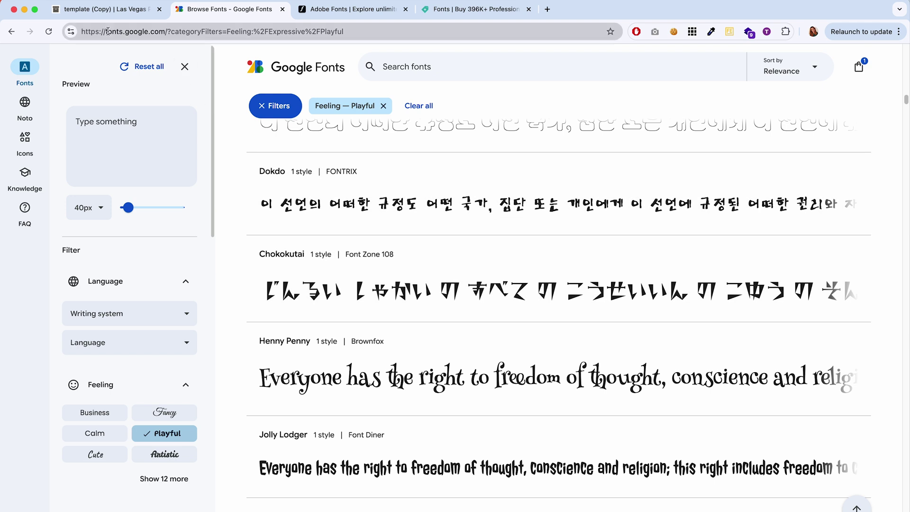
left_click_drag(106, 32, 163, 32)
left_click(163, 32)
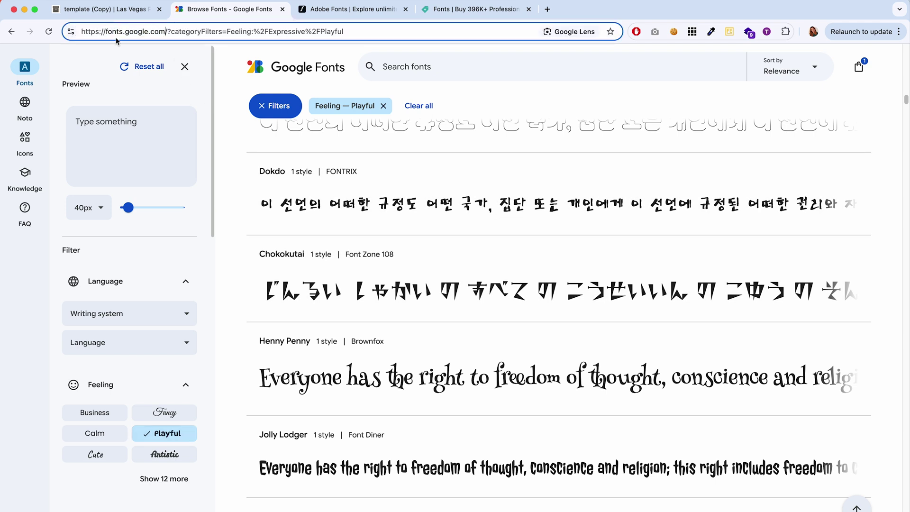
scroll(401, 301, "down", 7)
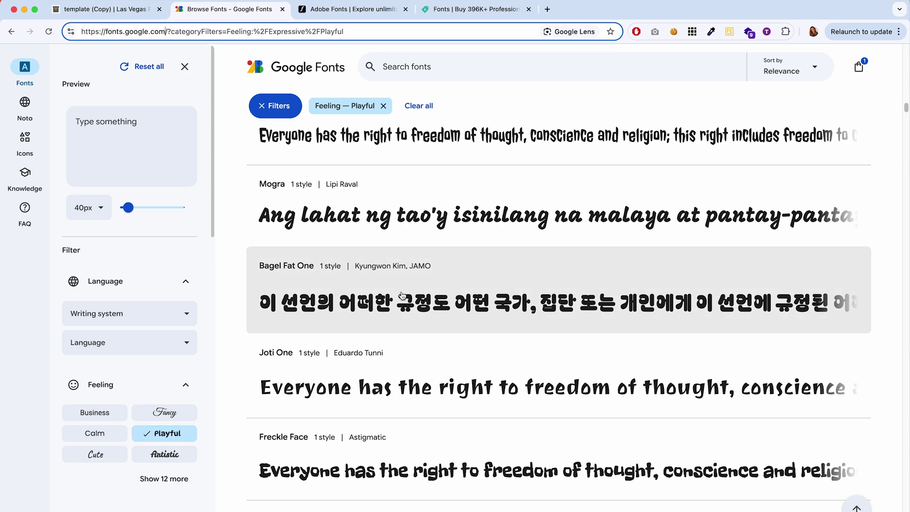
key("ctrl+shift+Tab")
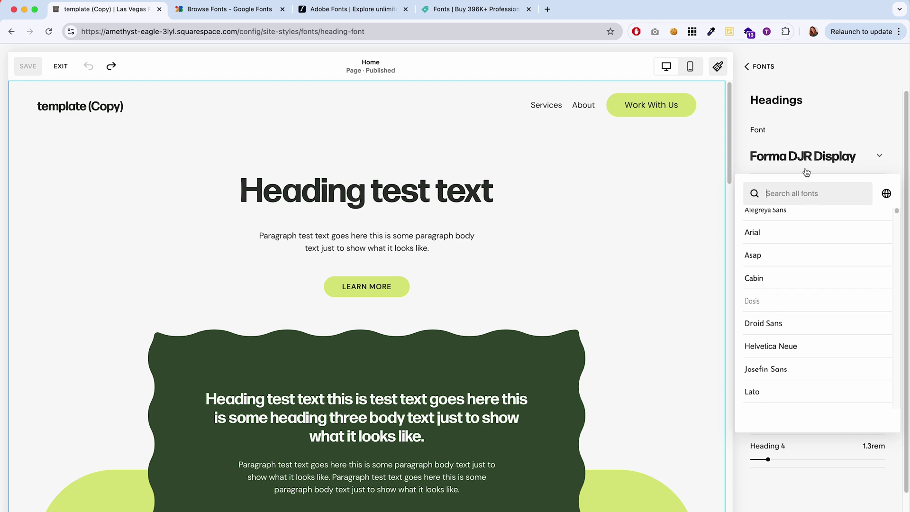
Scroll the heading font list and close it, keeping Forma DJR Display.
scroll(776, 337, "down", 4)
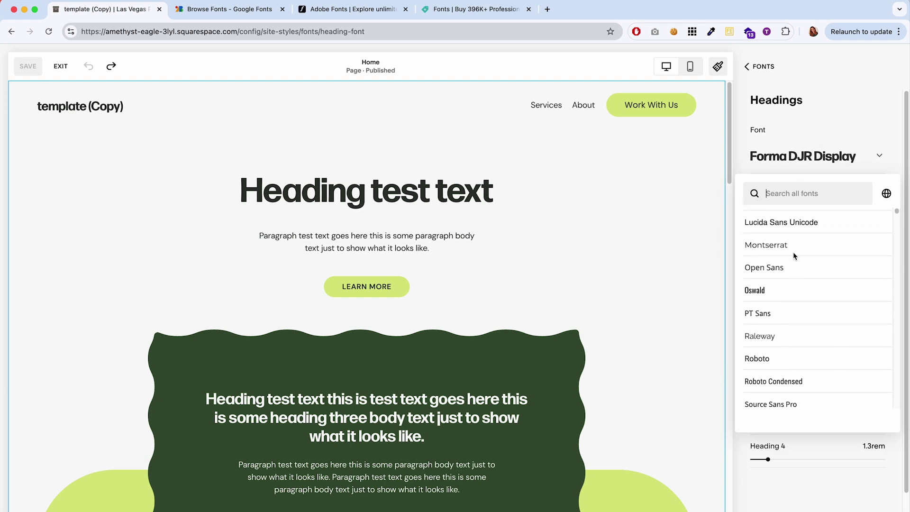
scroll(777, 294, "down", 3)
left_click(878, 155)
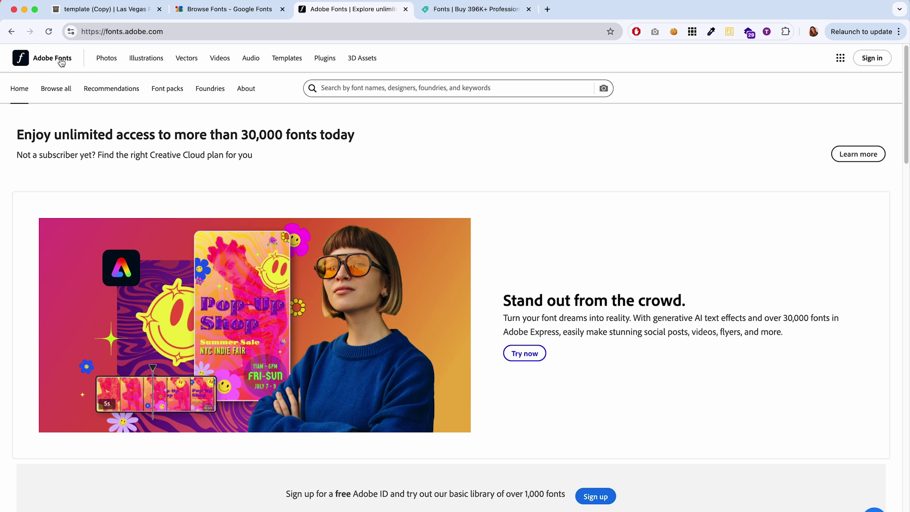
Scroll through Adobe Fonts' trending and Monotype collections, then return to Squarespace's Headings settings.
scroll(530, 204, "down", 8)
scroll(551, 344, "down", 5)
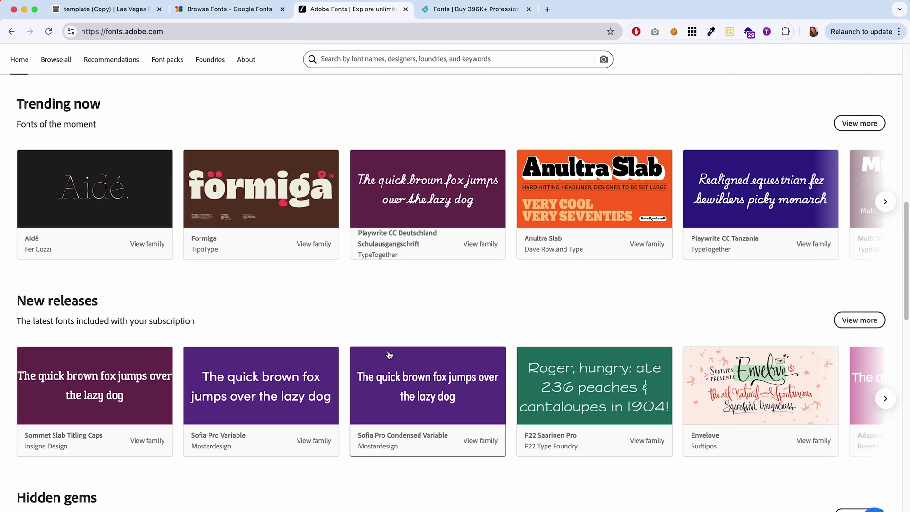
scroll(330, 389, "down", 10)
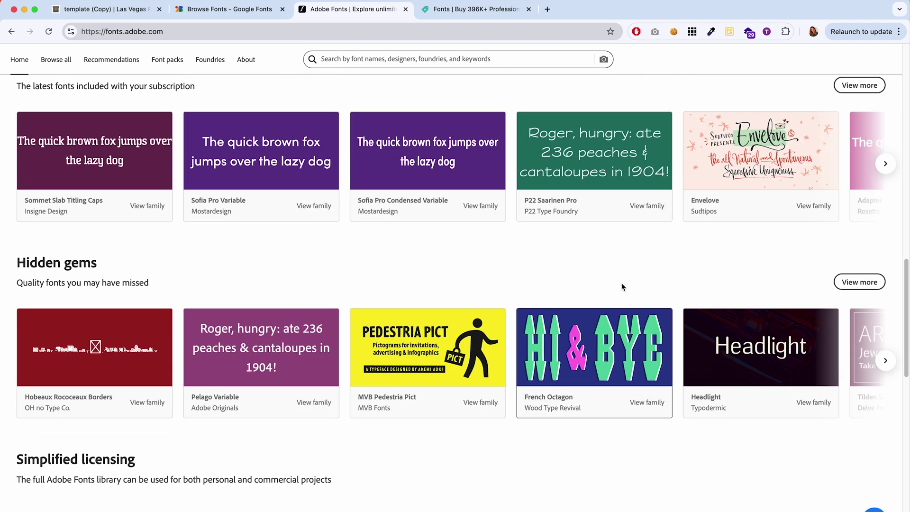
scroll(326, 244, "down", 1)
scroll(285, 255, "up", 15)
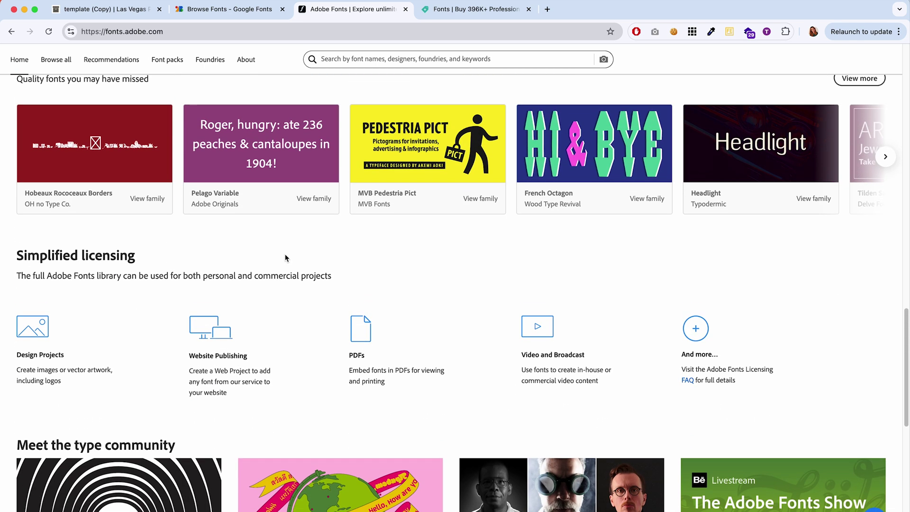
scroll(237, 239, "up", 10)
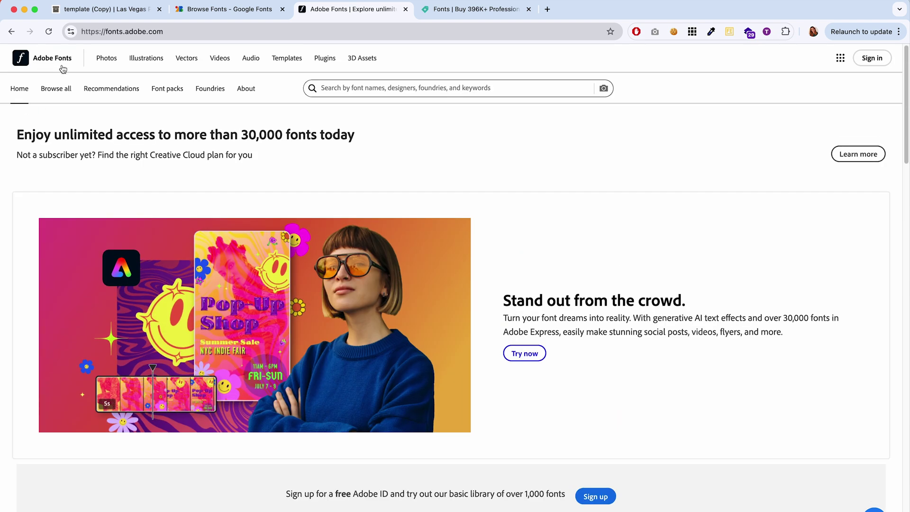
scroll(451, 337, "down", 10)
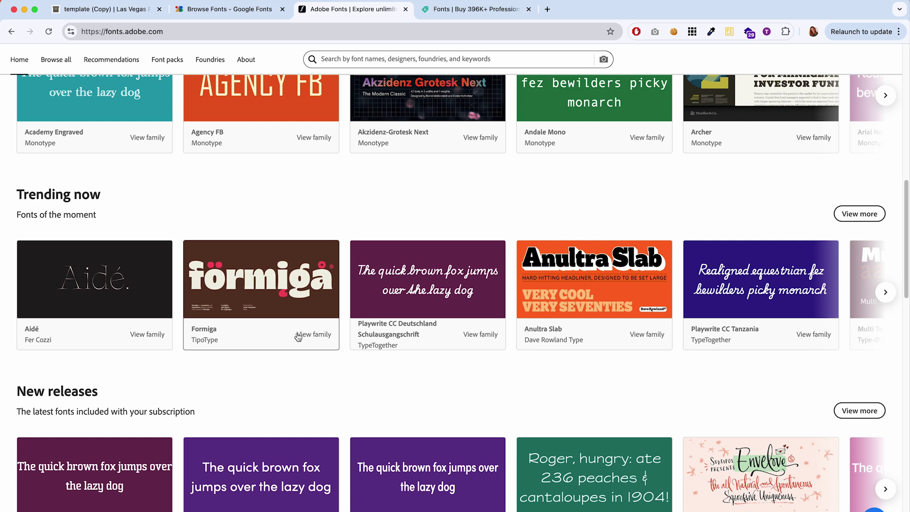
left_click(105, 14)
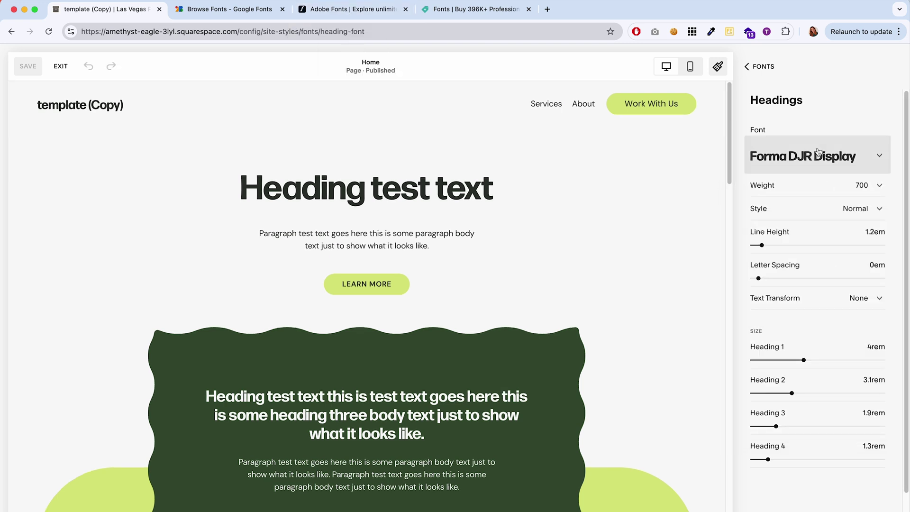
Exit the style editor and open Custom CSS through a 'css' dashboard search.
left_click(62, 67)
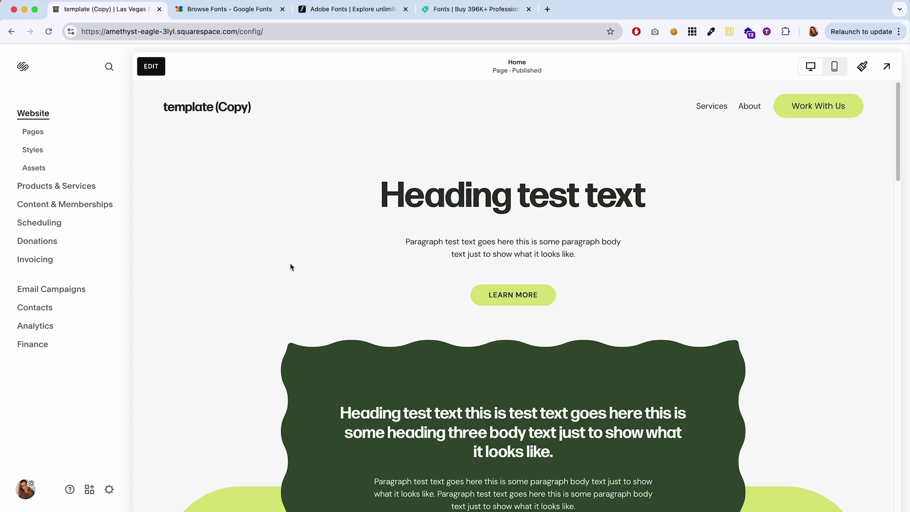
key("slash")
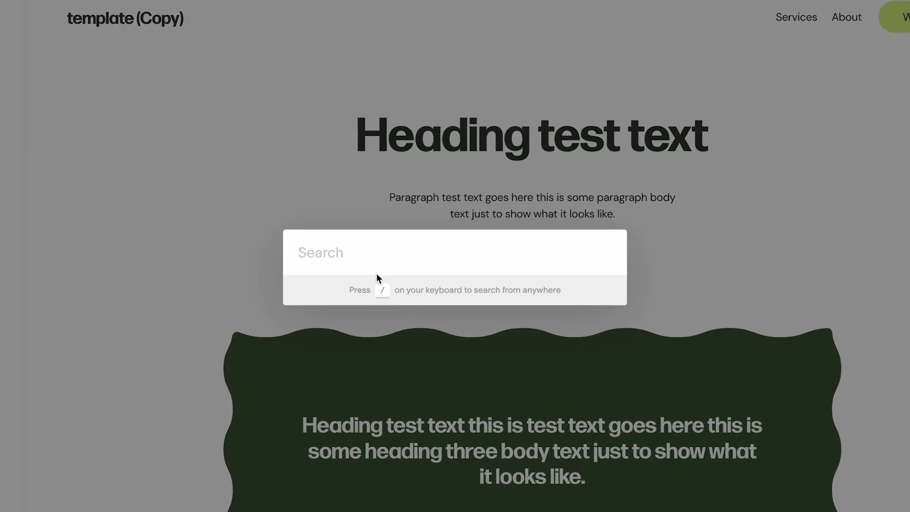
left_click(180, 263)
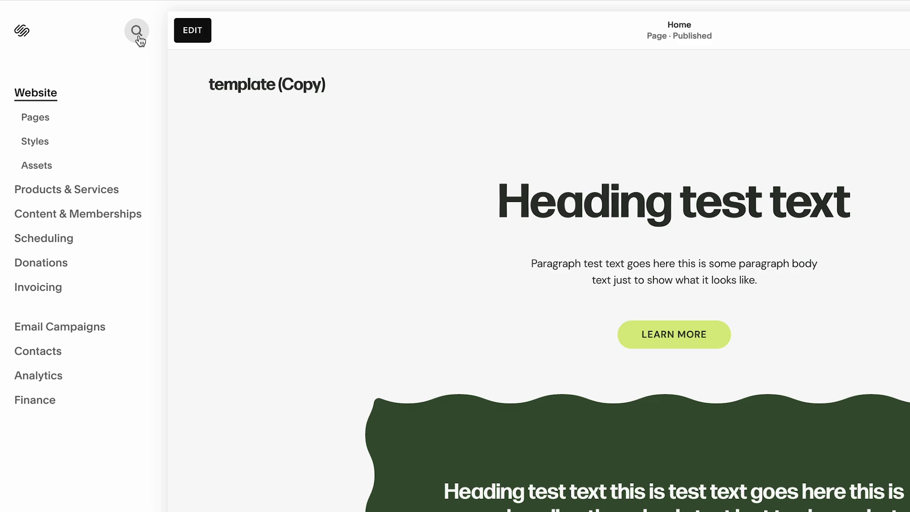
left_click(137, 31)
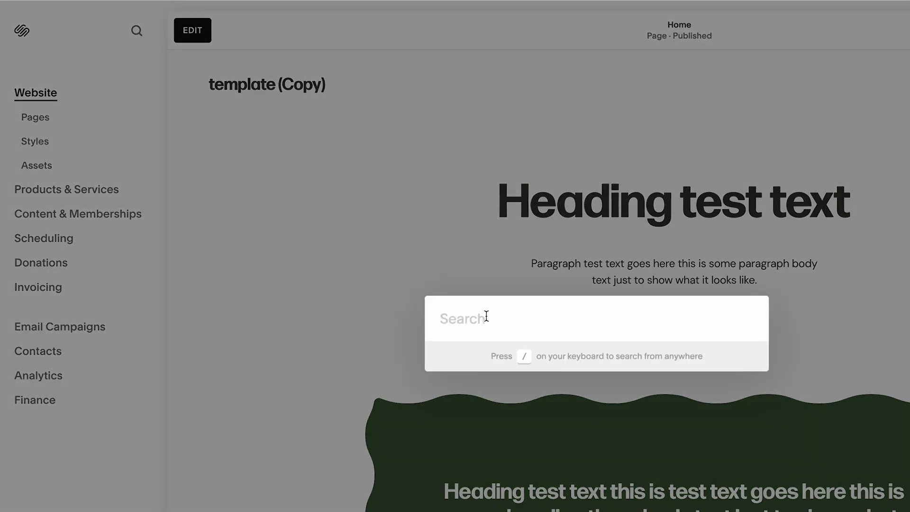
type("css")
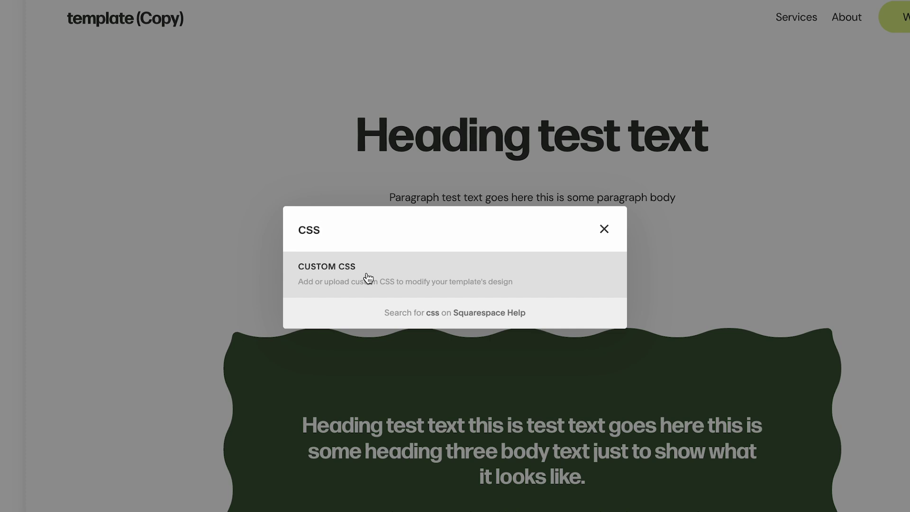
left_click(351, 276)
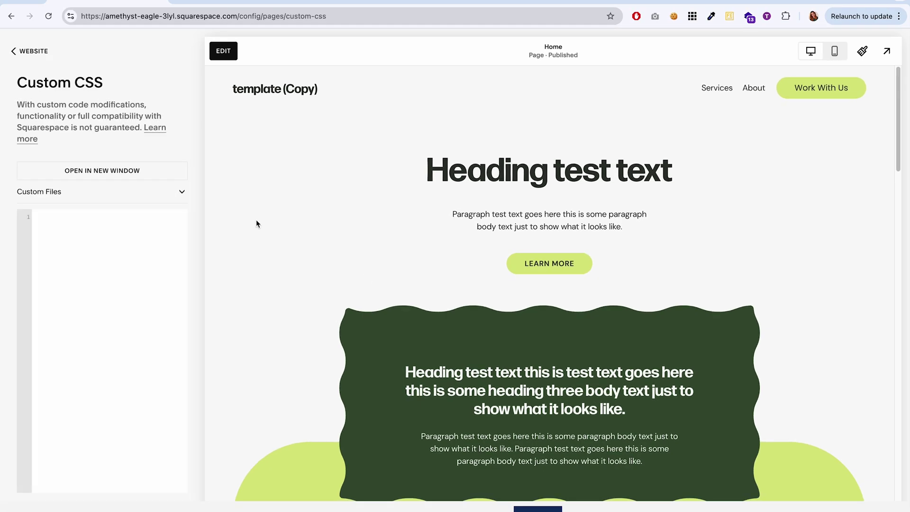
Reach the Custom CSS editor again via Pages > Custom Code > Custom CSS.
left_click(36, 56)
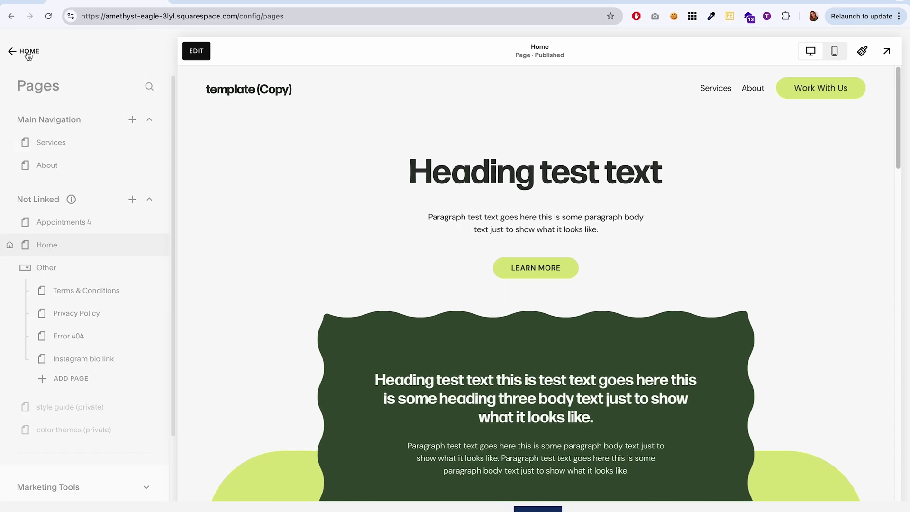
left_click(29, 53)
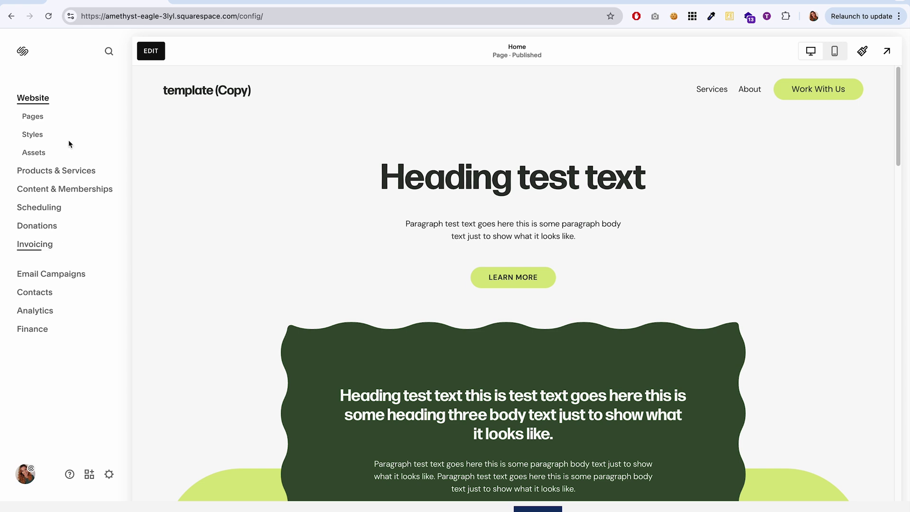
left_click(37, 122)
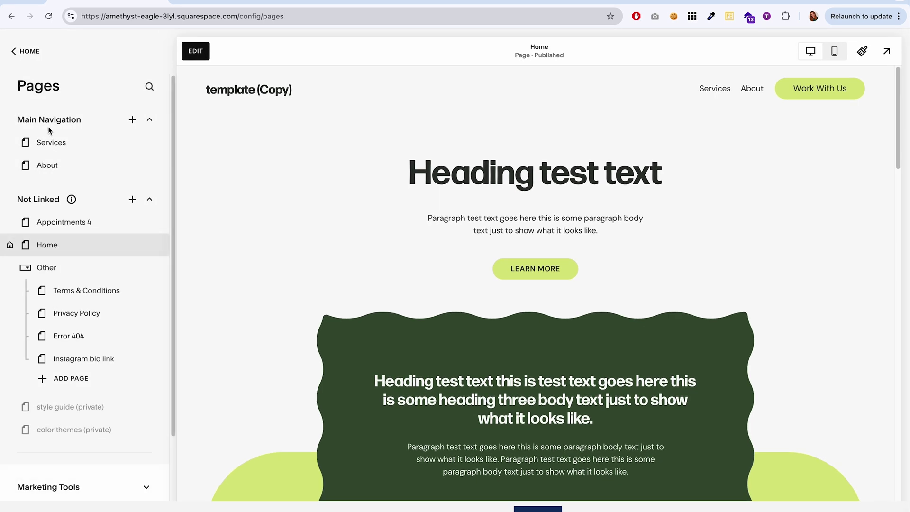
scroll(59, 364, "down", 2)
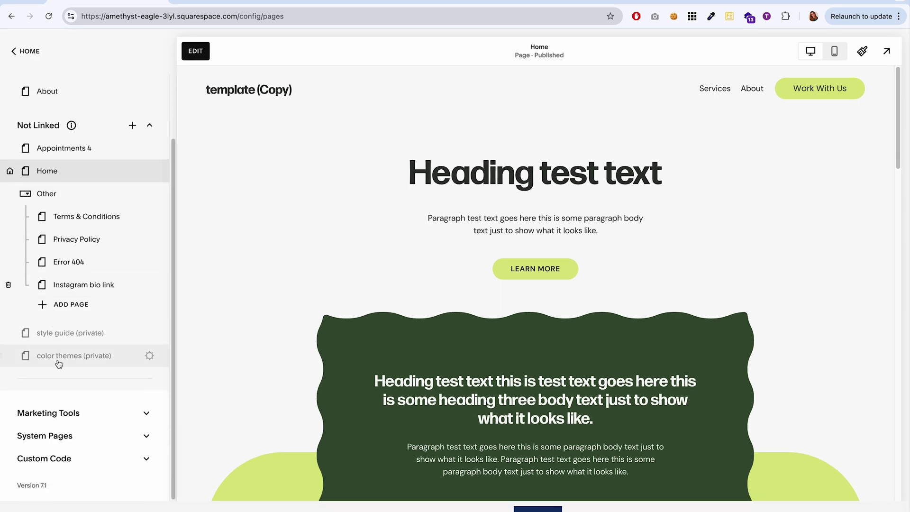
left_click(58, 464)
left_click(41, 447)
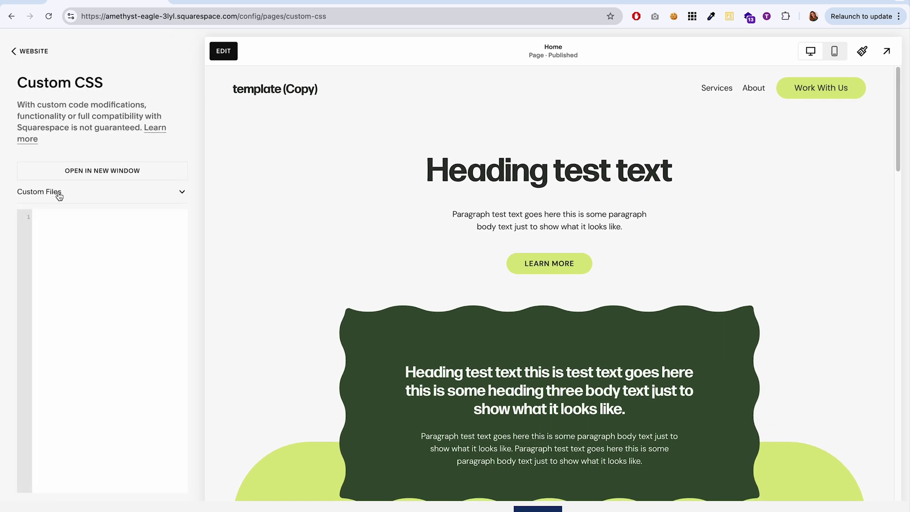
Drag Bringbold Nineties Regular.ttf from the Fonts folder into Custom Files.
left_click(175, 195)
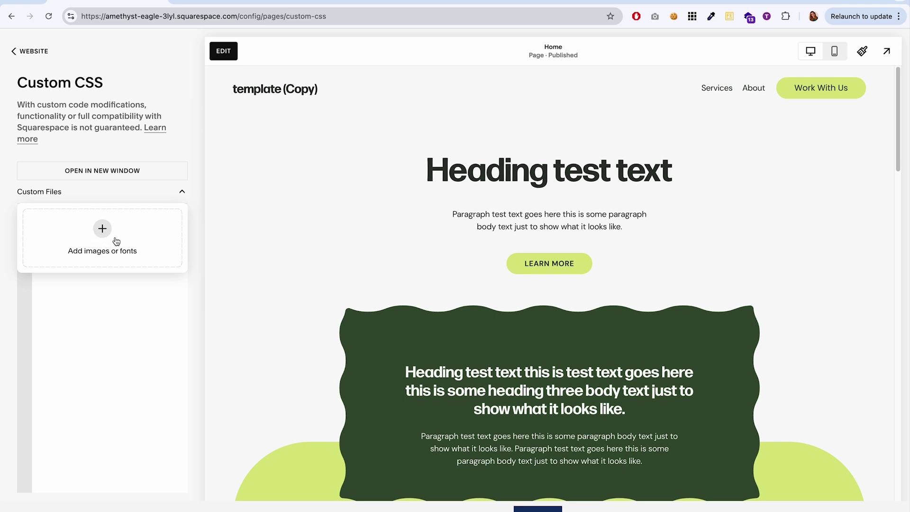
key("ctrl+Tab")
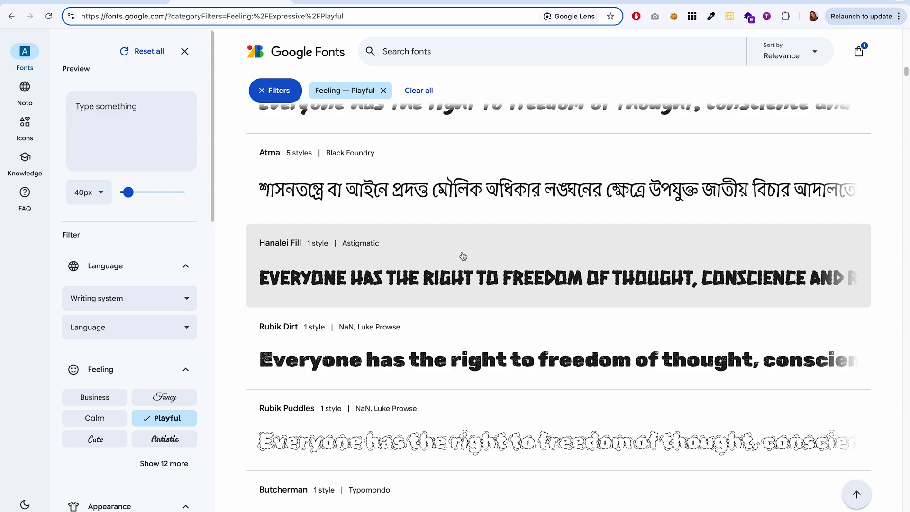
key("ctrl+Tab")
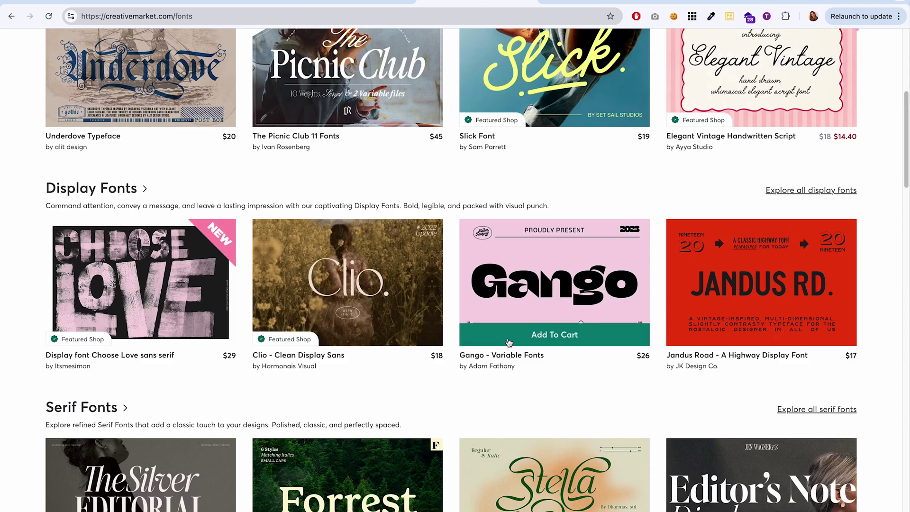
left_click(107, 2)
key("super+Tab")
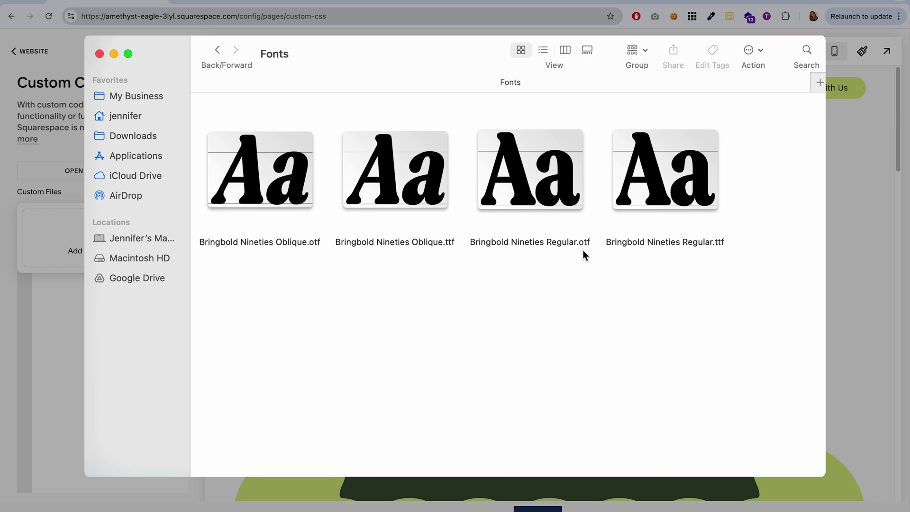
key("super+Tab")
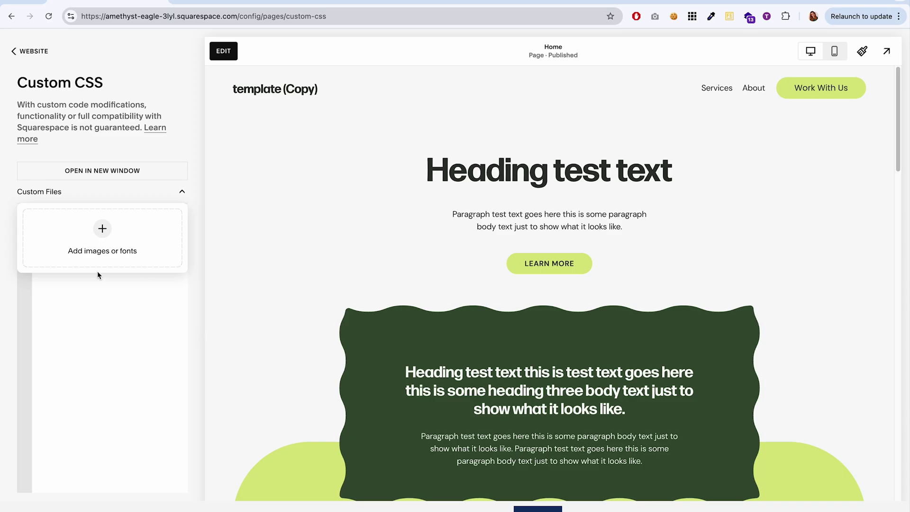
left_click_drag(92, 223, 126, 250)
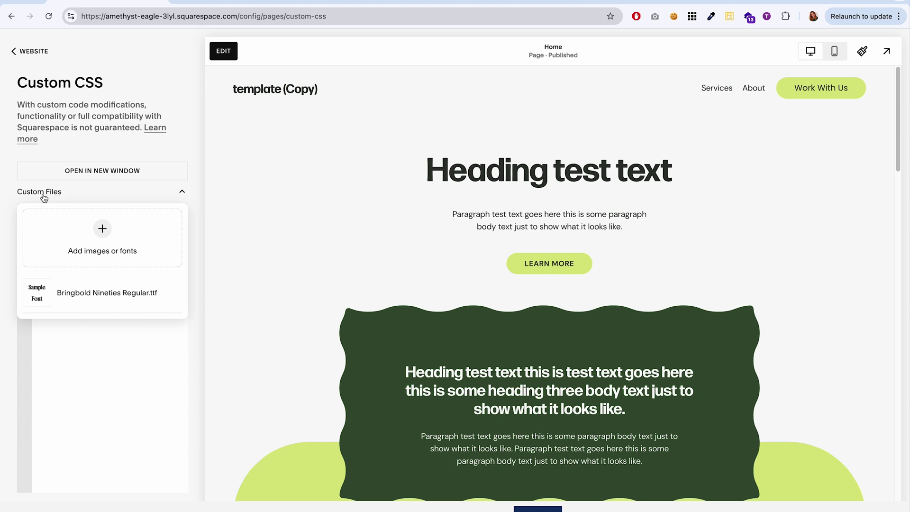
left_click(91, 379)
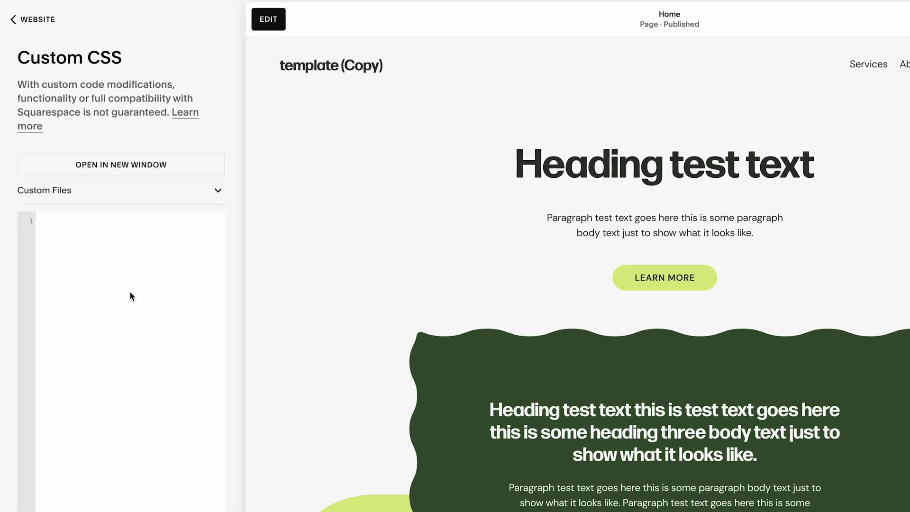
type("@font-face {     font-family: '';     src: url('')     format('truetype'); }")
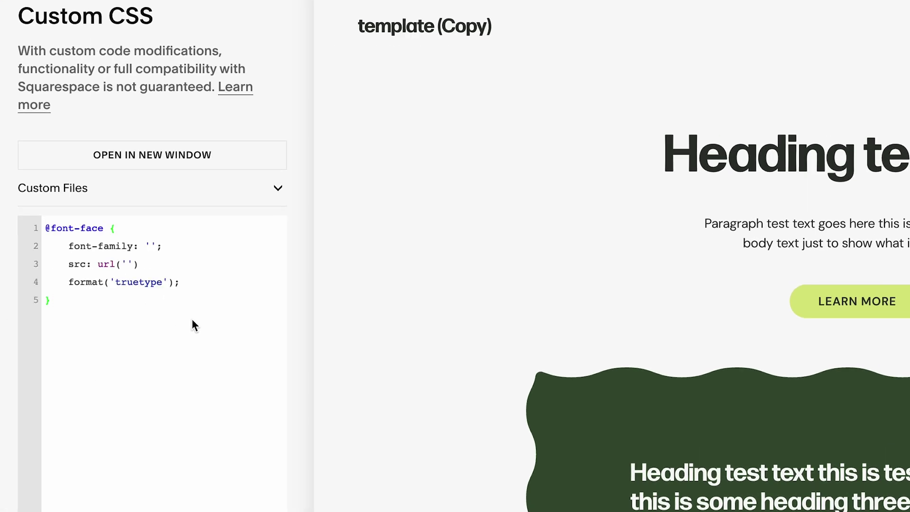
left_click_drag(95, 316, 46, 227)
left_click(66, 246)
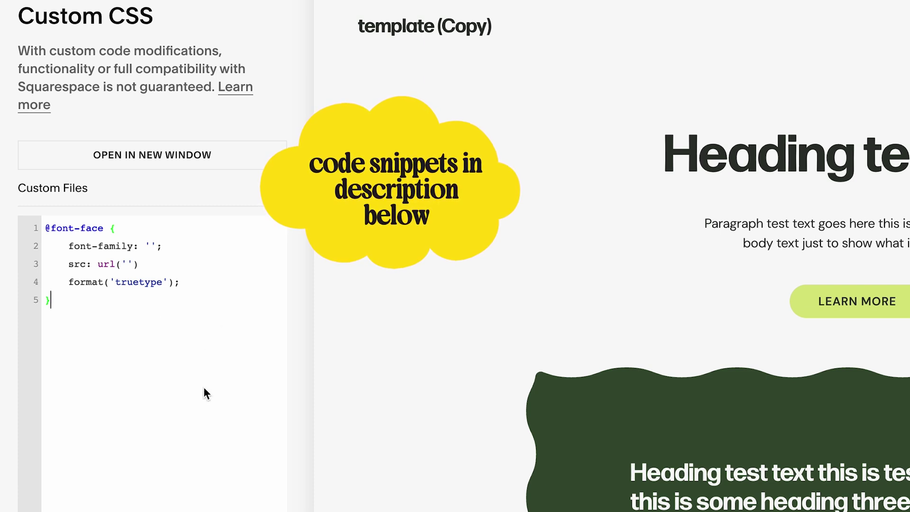
left_click(67, 328)
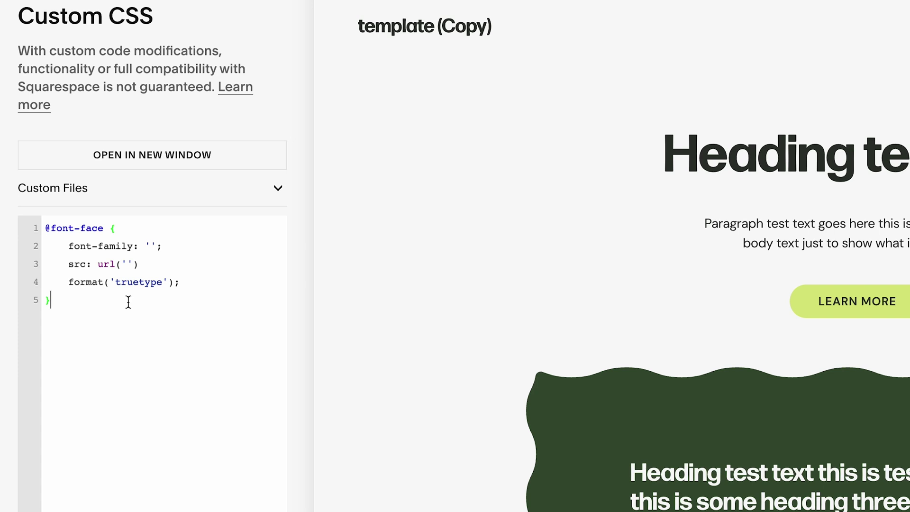
left_click(126, 264)
left_click(122, 297)
left_click(260, 191)
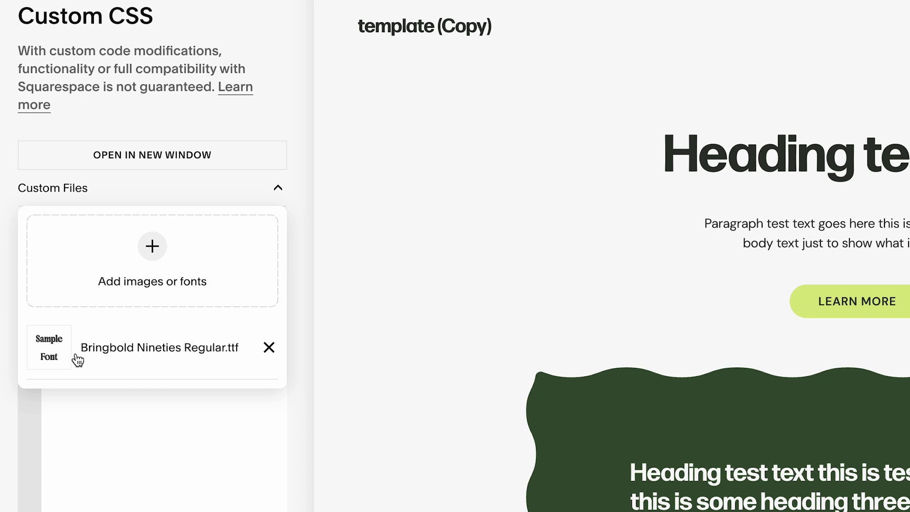
left_click(153, 359)
left_click(162, 476)
left_click_drag(76, 282, 156, 334)
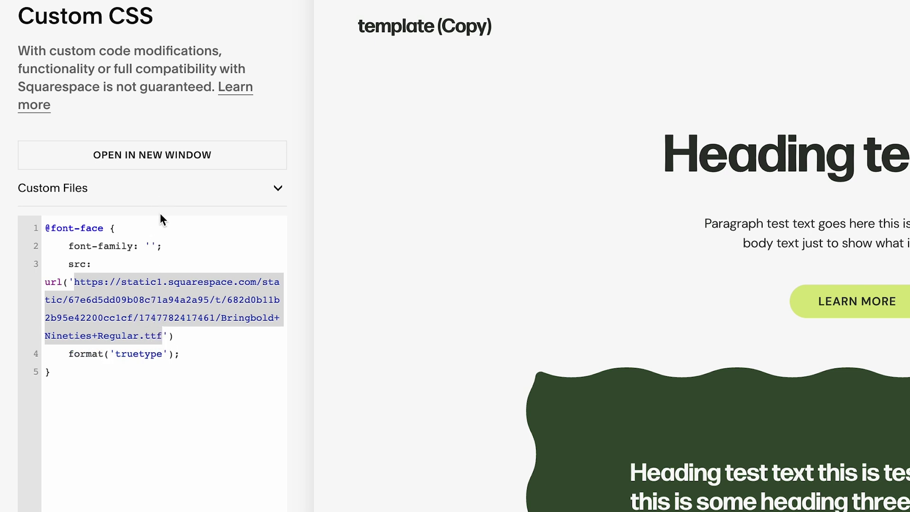
left_click(134, 304)
left_click(164, 335)
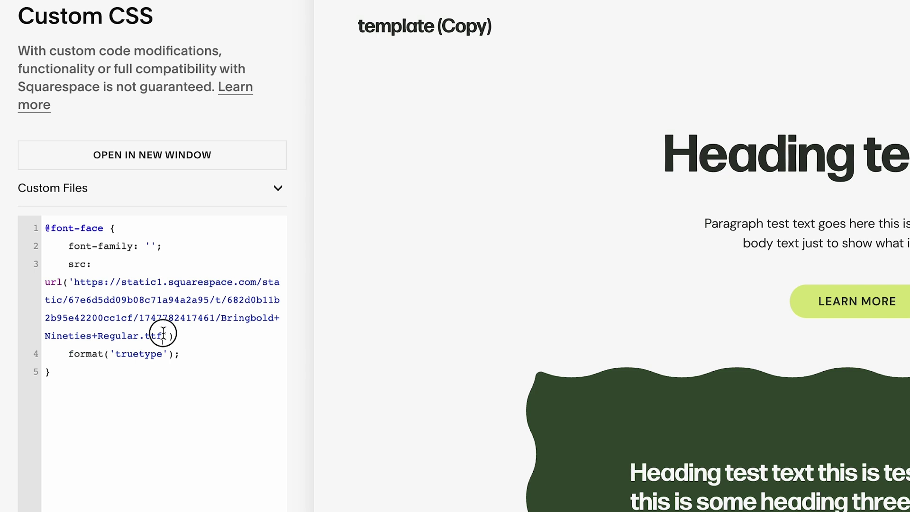
left_click(136, 419)
left_click(131, 355)
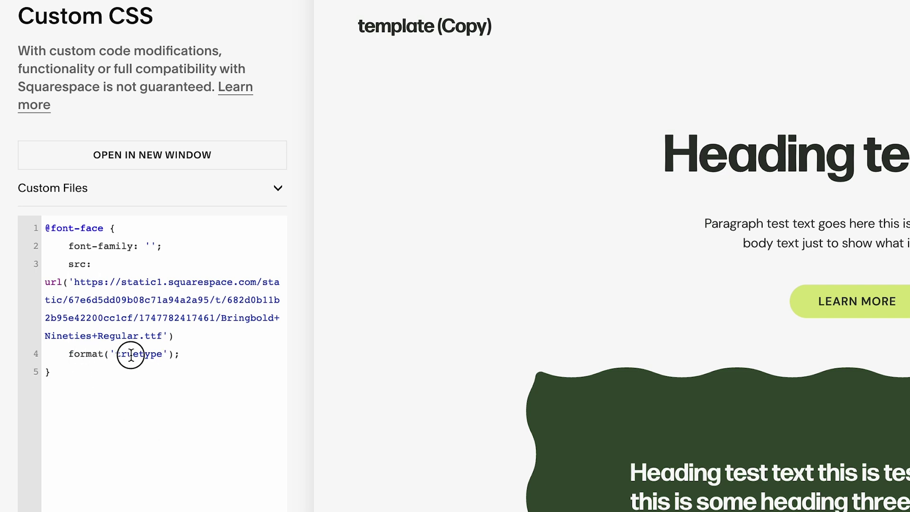
double_click(135, 354)
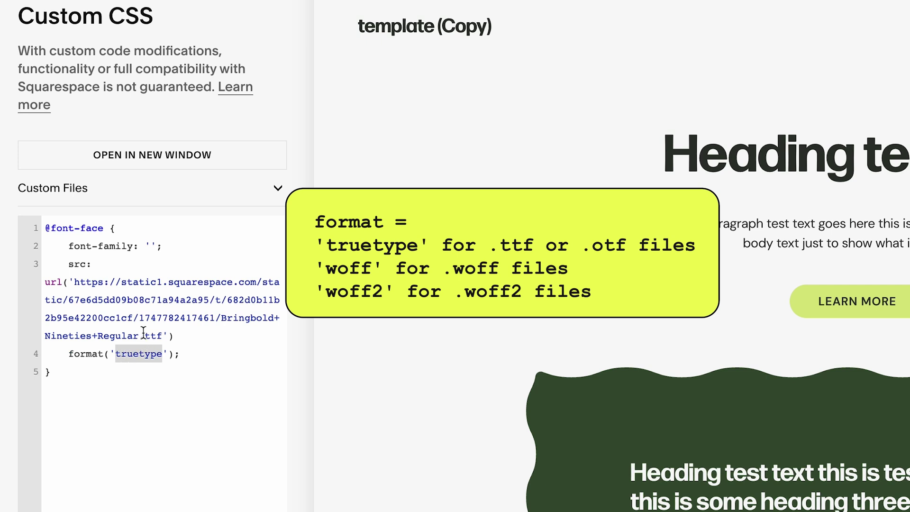
left_click_drag(139, 336, 163, 335)
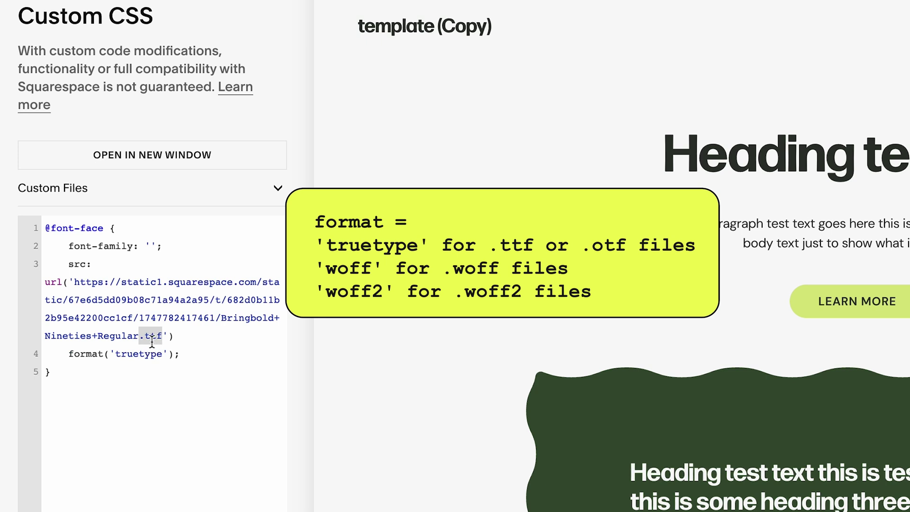
double_click(132, 356)
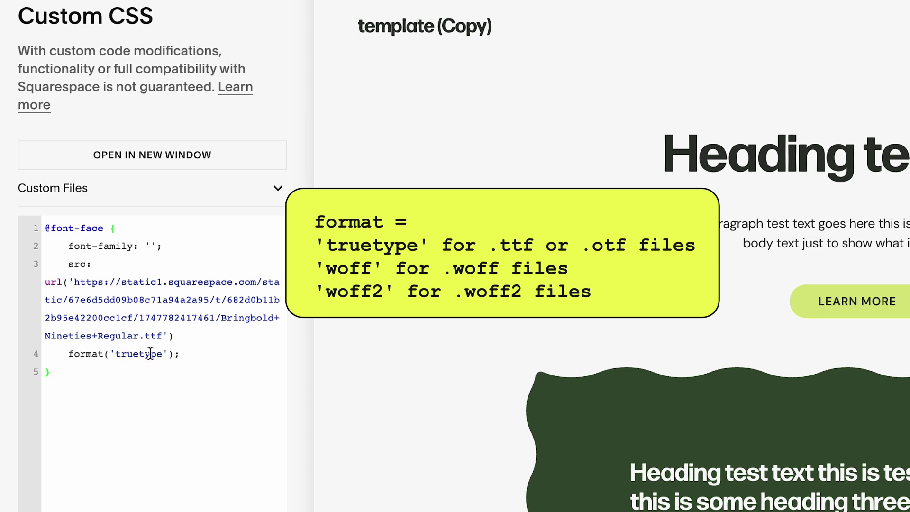
double_click(153, 335)
type("woff")
double_click(134, 354)
type("wof")
left_click(168, 335)
type("2")
left_click(139, 354)
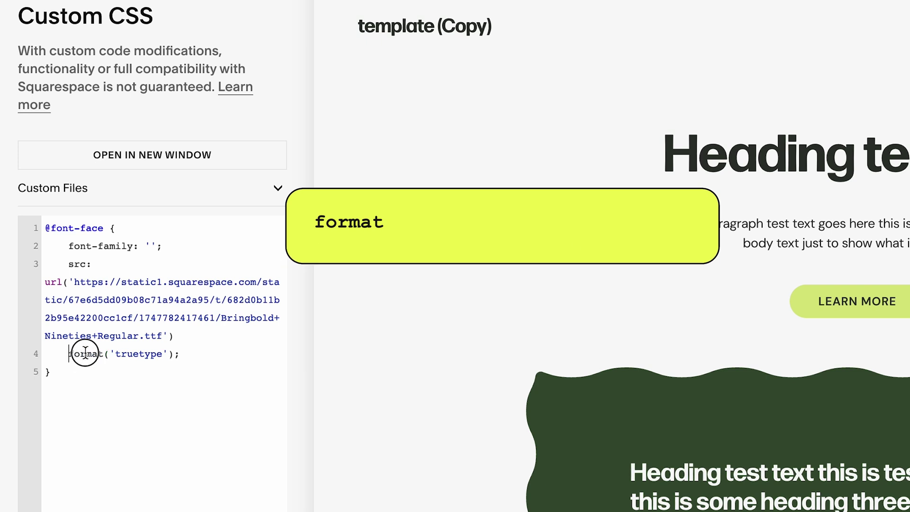
Review the src, format and font-family lines, leaving the caret between the font-family quotes.
left_click_drag(75, 354, 141, 335)
left_click(173, 350)
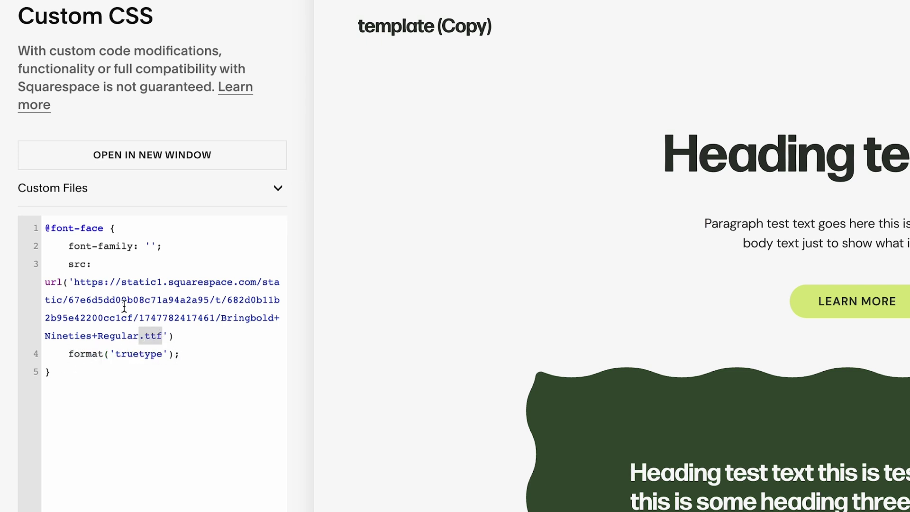
left_click(183, 356)
double_click(74, 264)
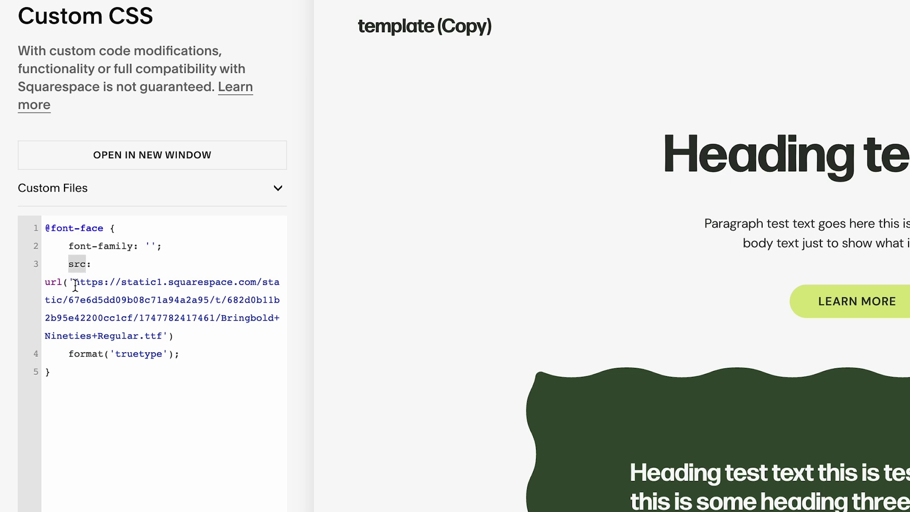
double_click(75, 357)
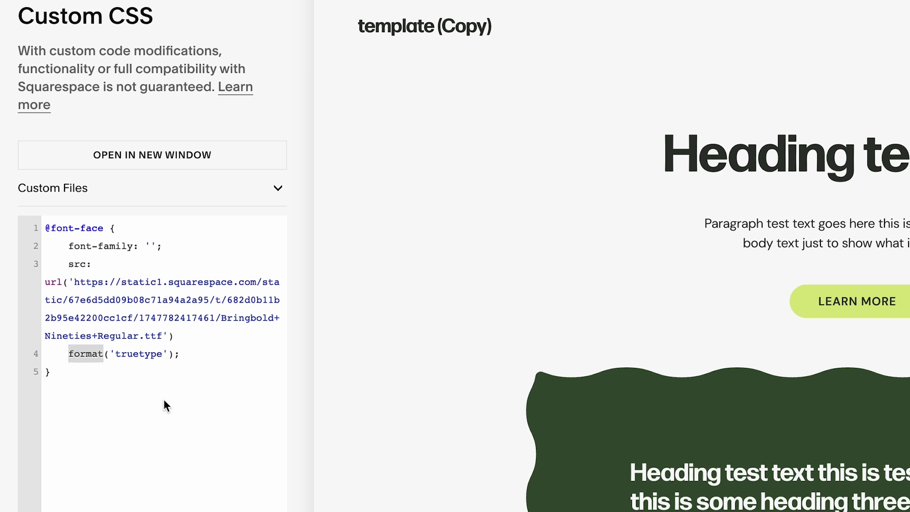
left_click(206, 354)
left_click_drag(74, 249, 130, 246)
left_click(135, 247)
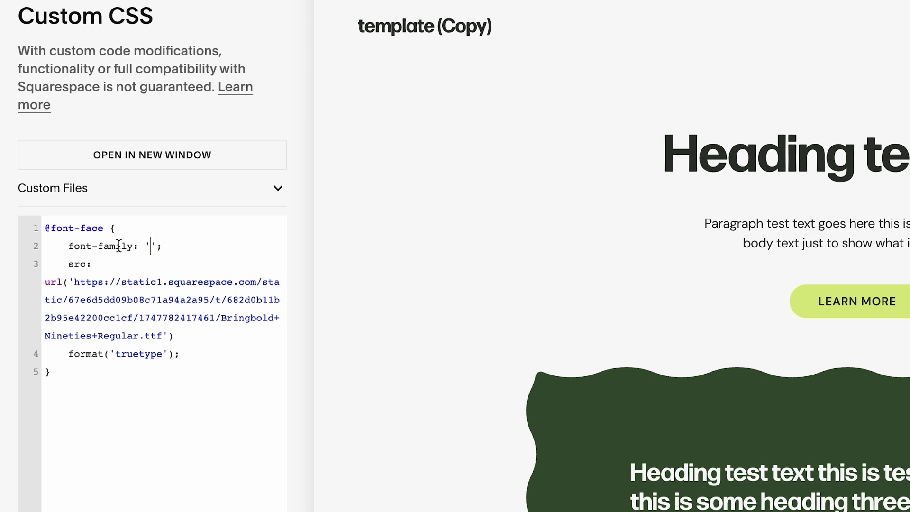
left_click_drag(69, 246, 171, 247)
left_click(188, 247)
left_click(151, 246)
Copy 'Nineties' from the file URL into font-family as the family name, then select all the CSS.
left_click_drag(45, 335, 96, 335)
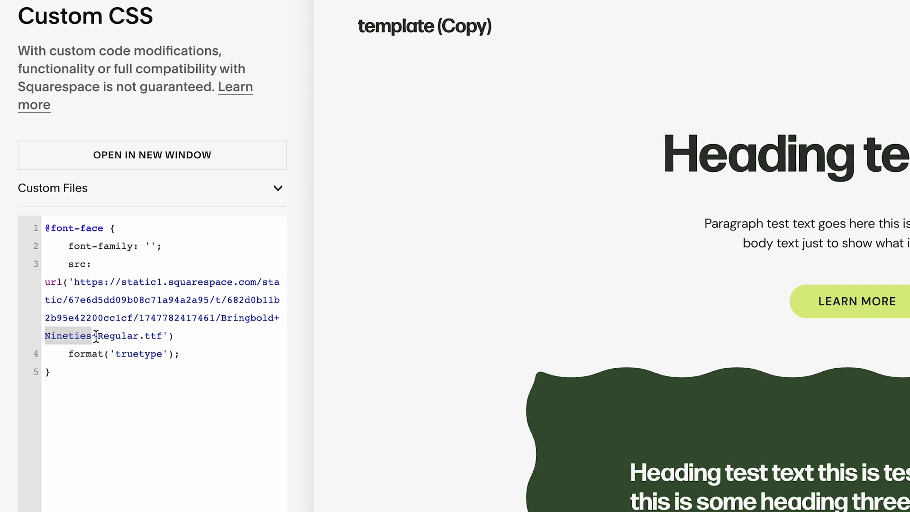
key("ctrl+c")
left_click(150, 246)
key("ctrl+v")
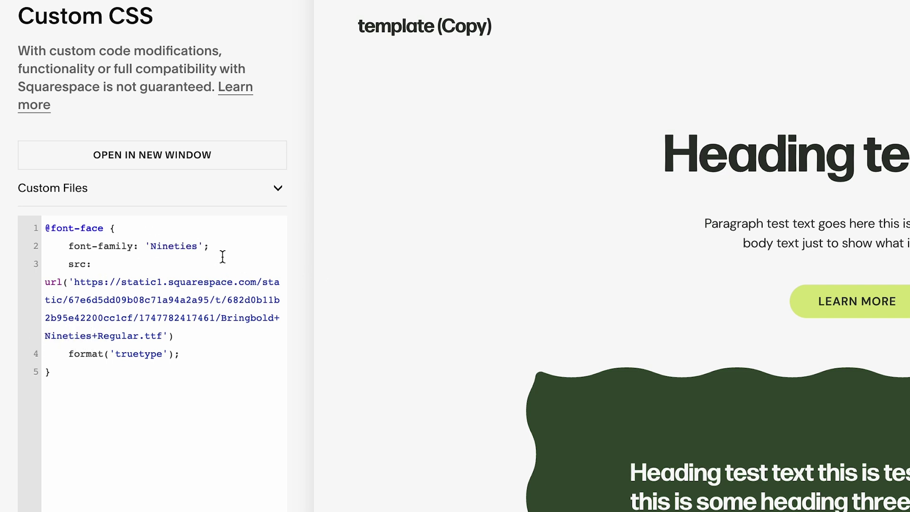
key("ctrl+shift+Left")
type("heading-fon")
key("ctrl+z")
key("ctrl+a")
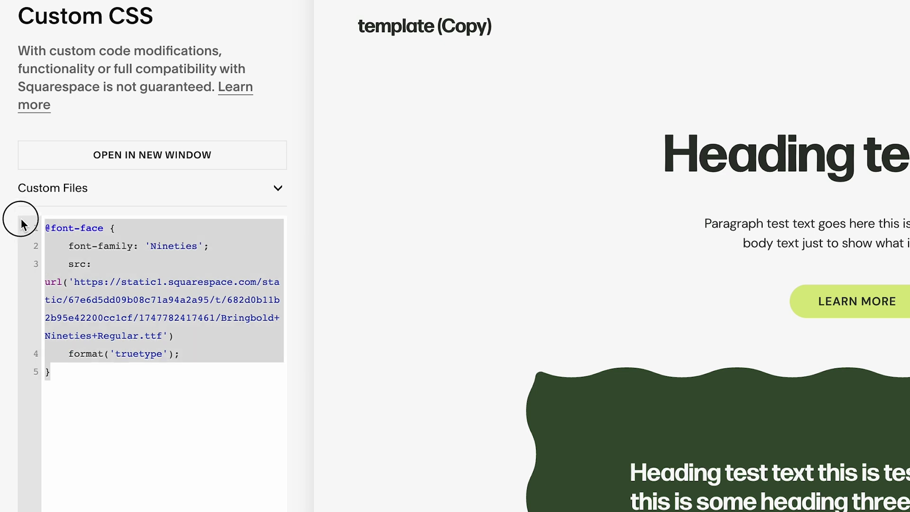